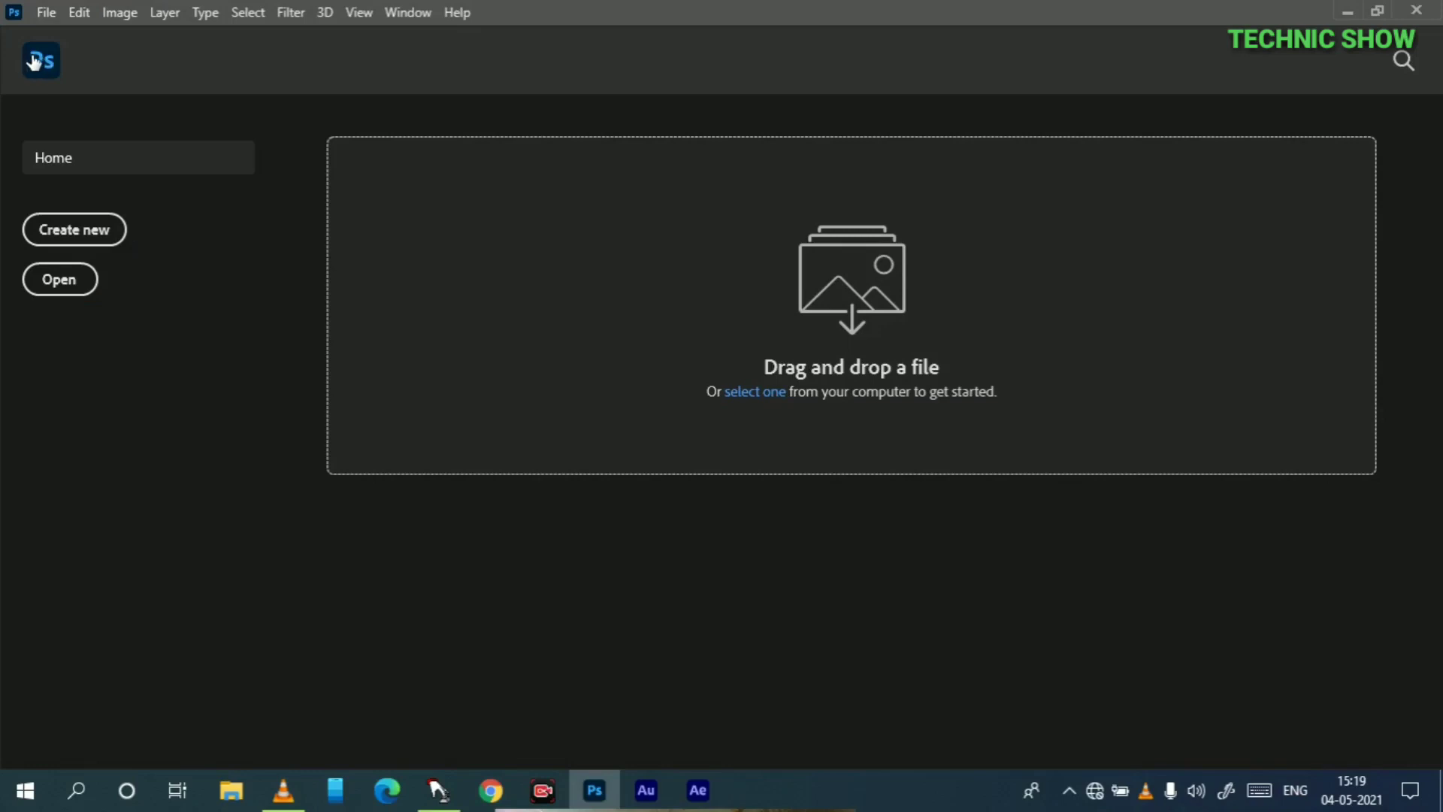
# Create a new white 1366 × 768 px, 72 ppi document from the Custom preset.
pyautogui.click(34, 60)
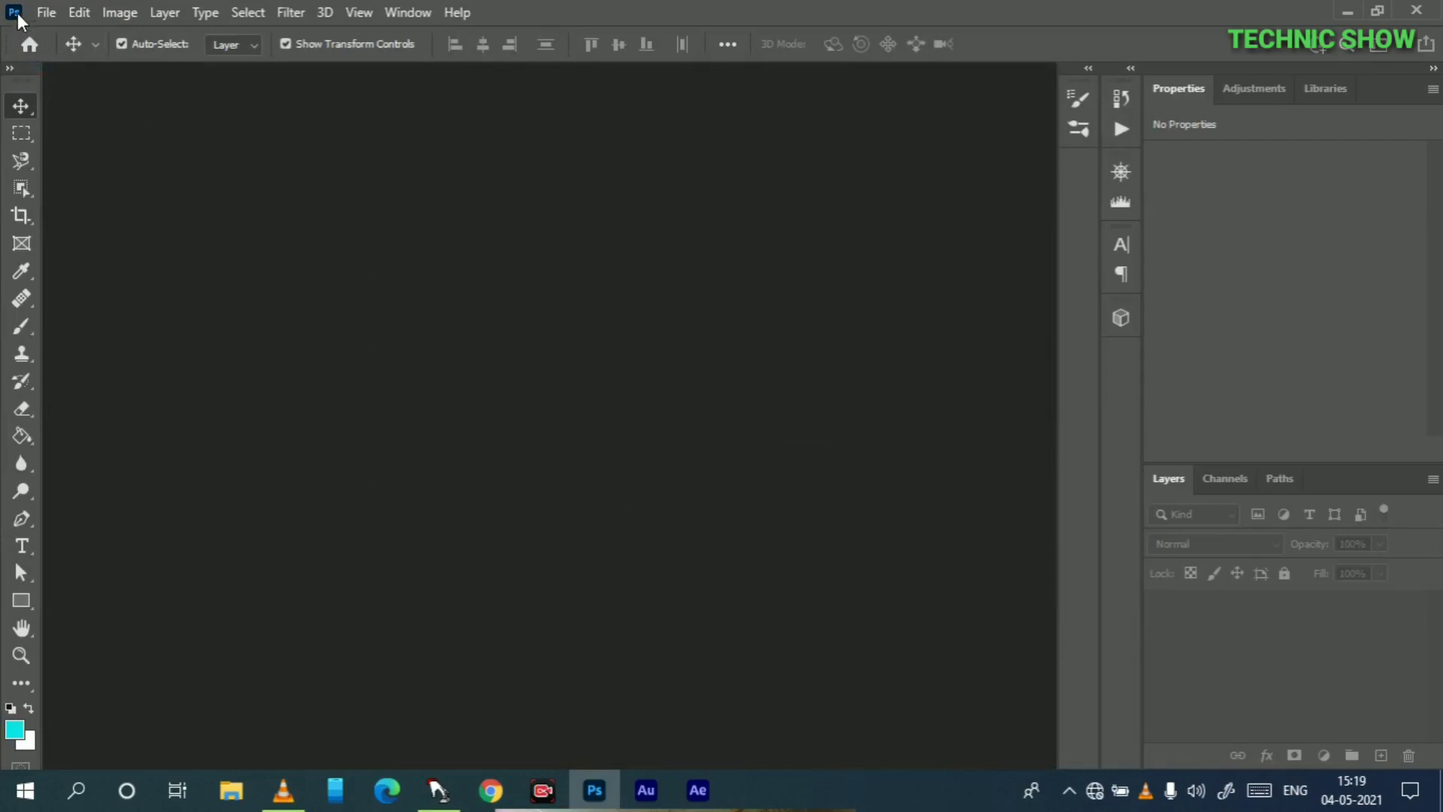
pyautogui.click(45, 13)
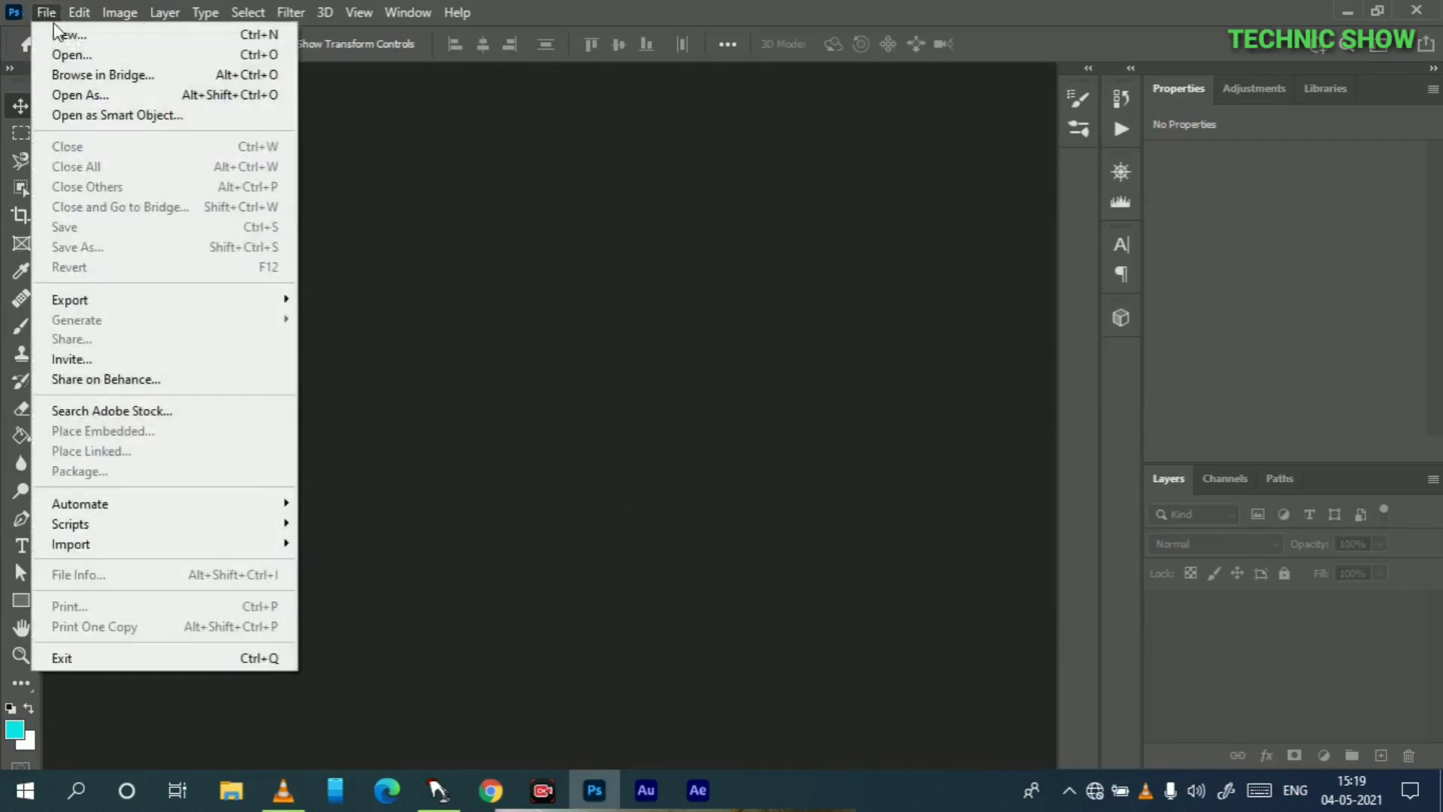
pyautogui.click(58, 36)
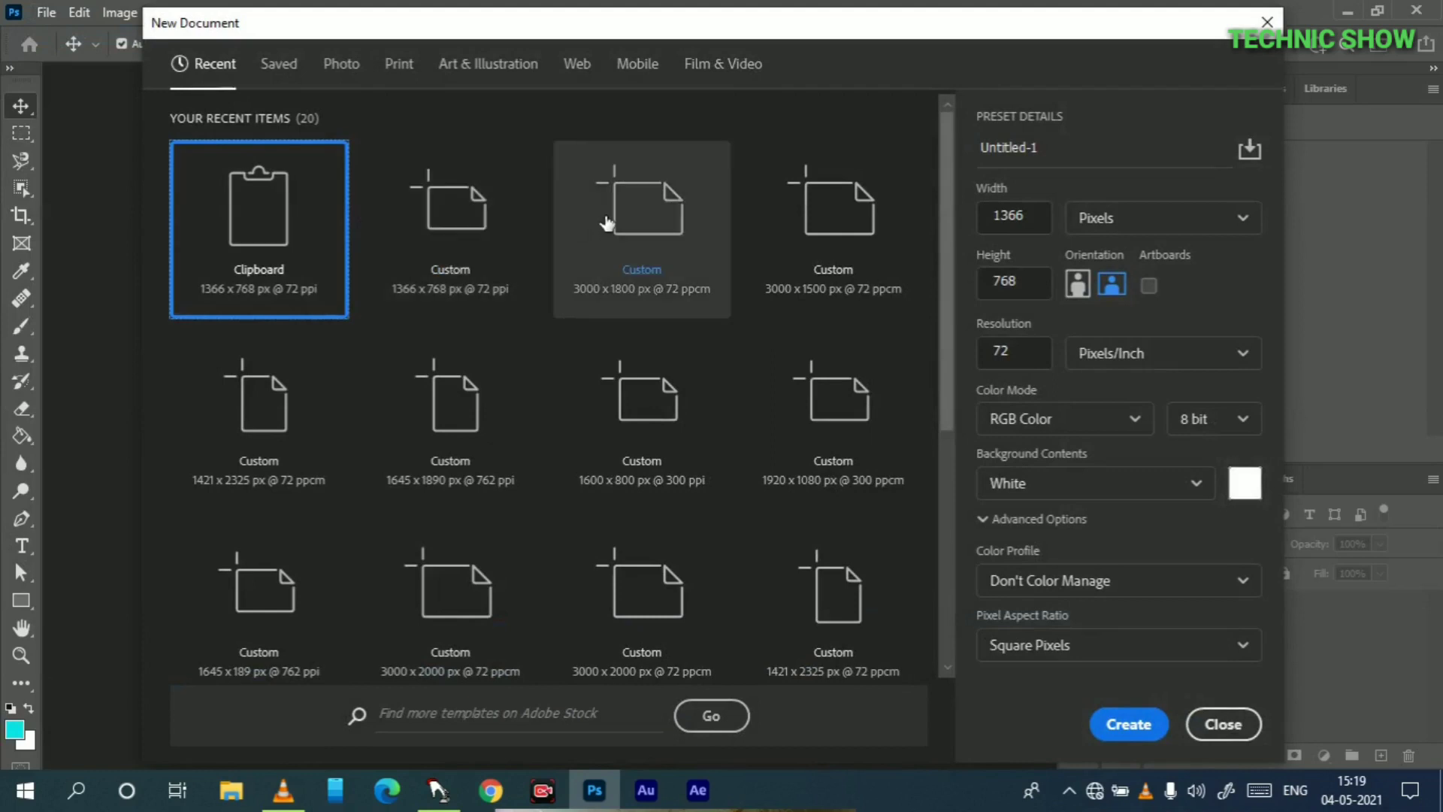
pyautogui.click(432, 242)
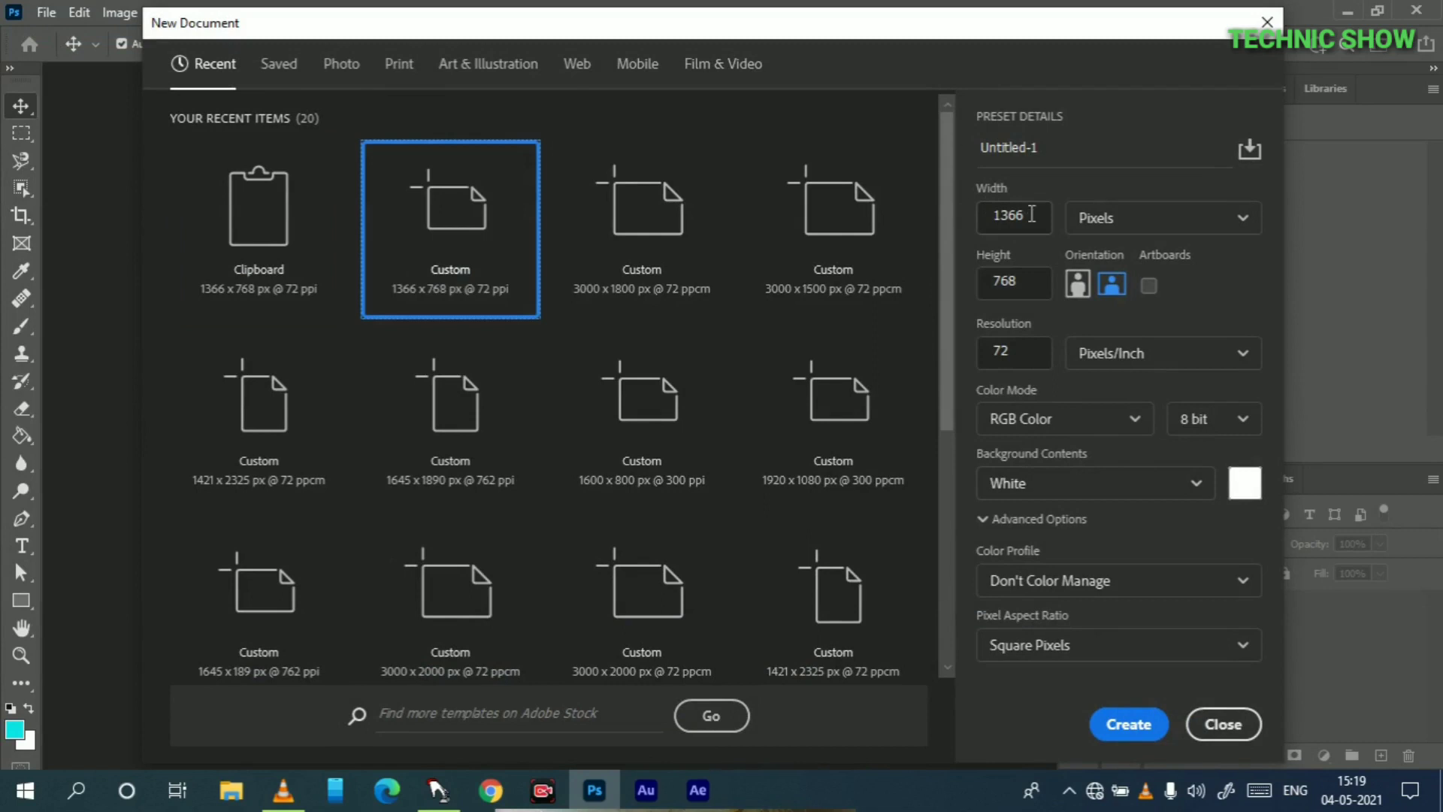
pyautogui.doubleClick(995, 216)
pyautogui.click(974, 293)
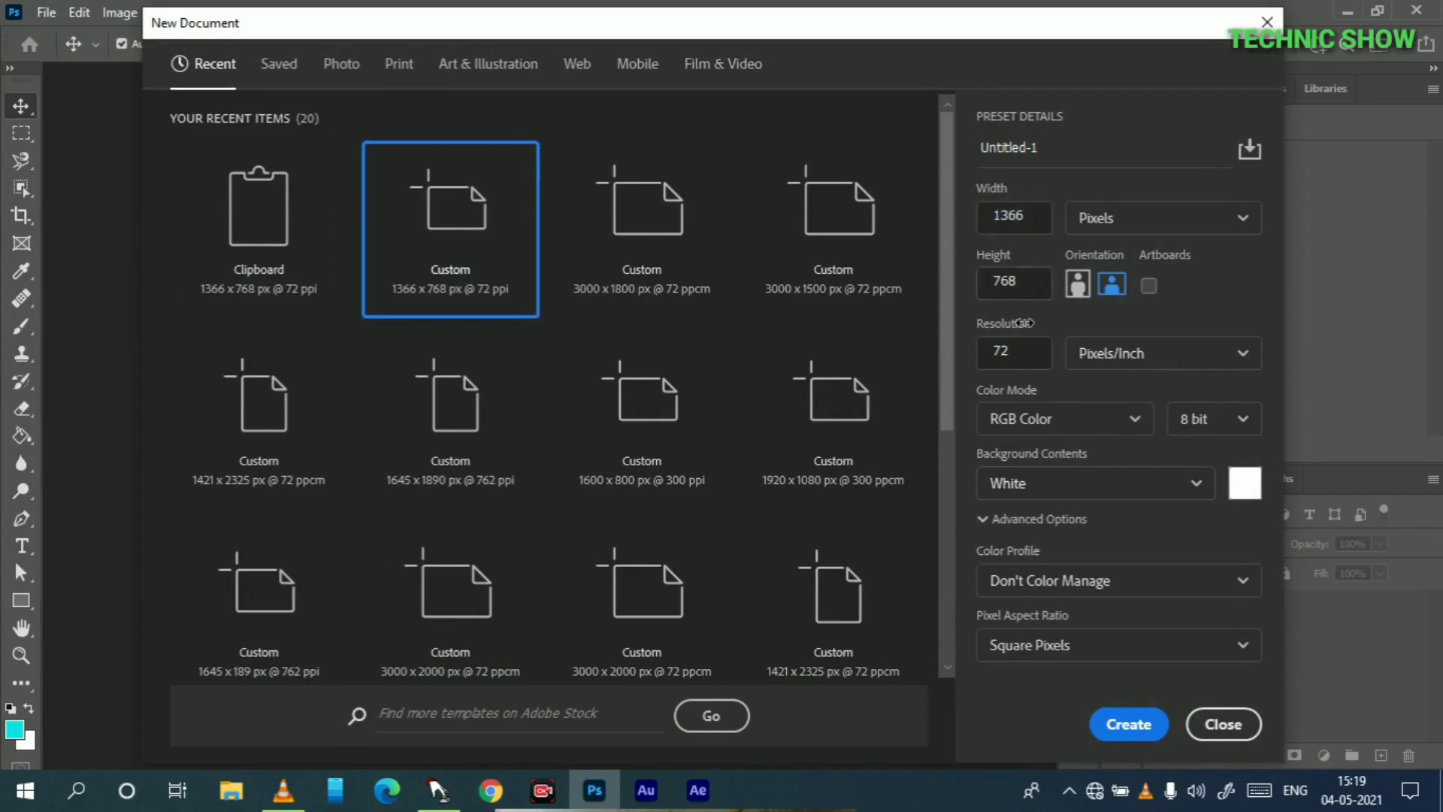
pyautogui.click(1025, 362)
pyautogui.click(1128, 724)
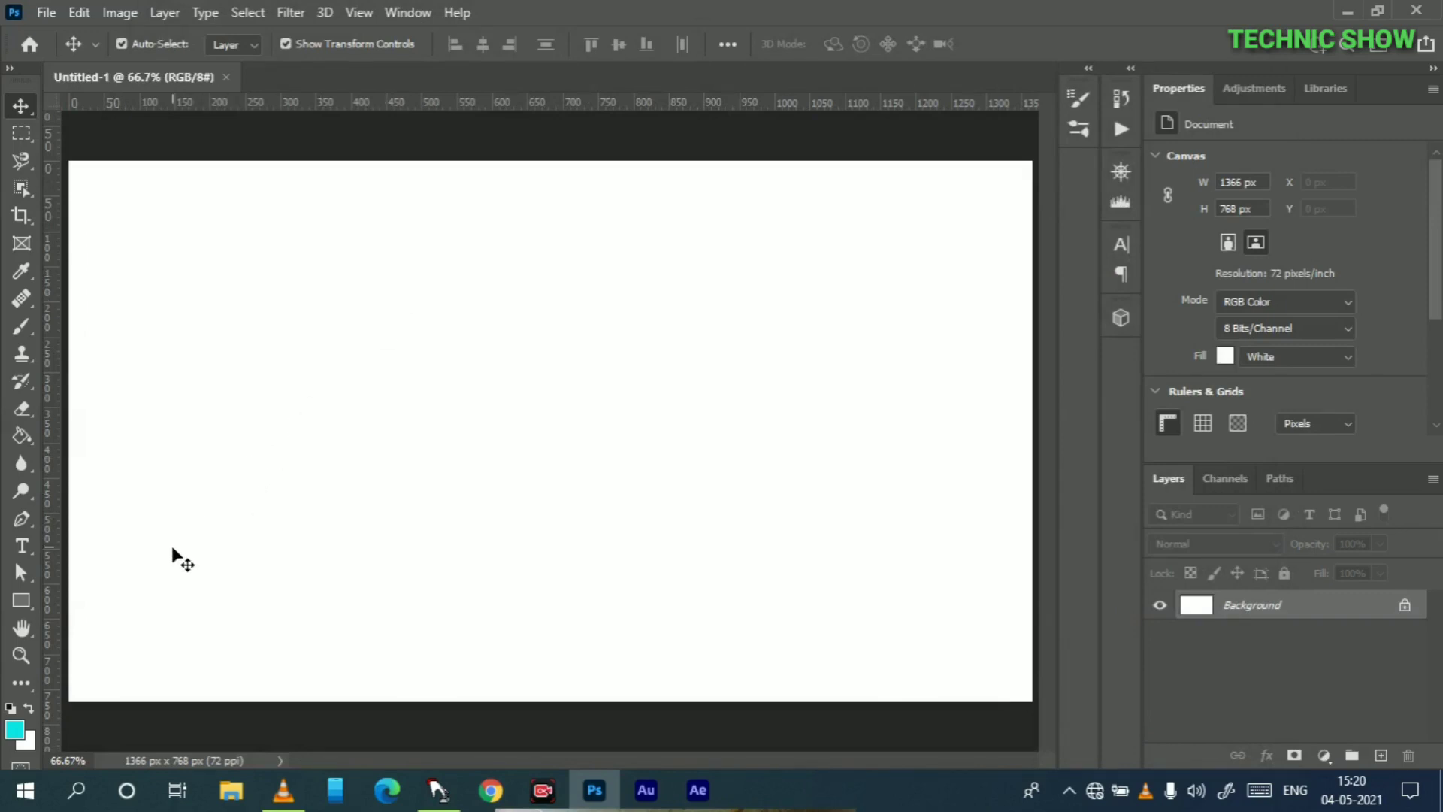
# Draw a cyan 358 × 196 px rectangle at the top left and round its corners.
pyautogui.click(16, 604)
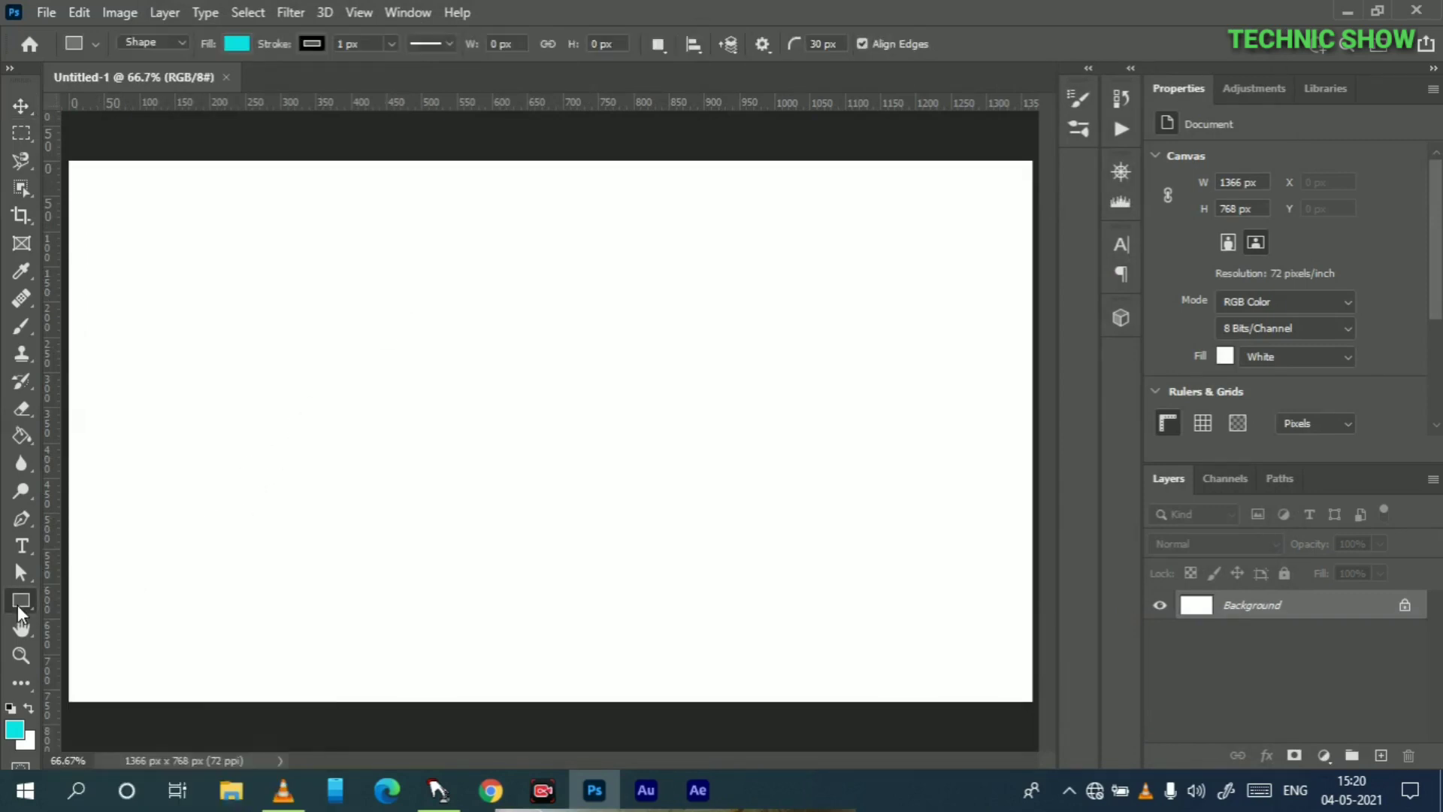
pyautogui.rightClick(17, 604)
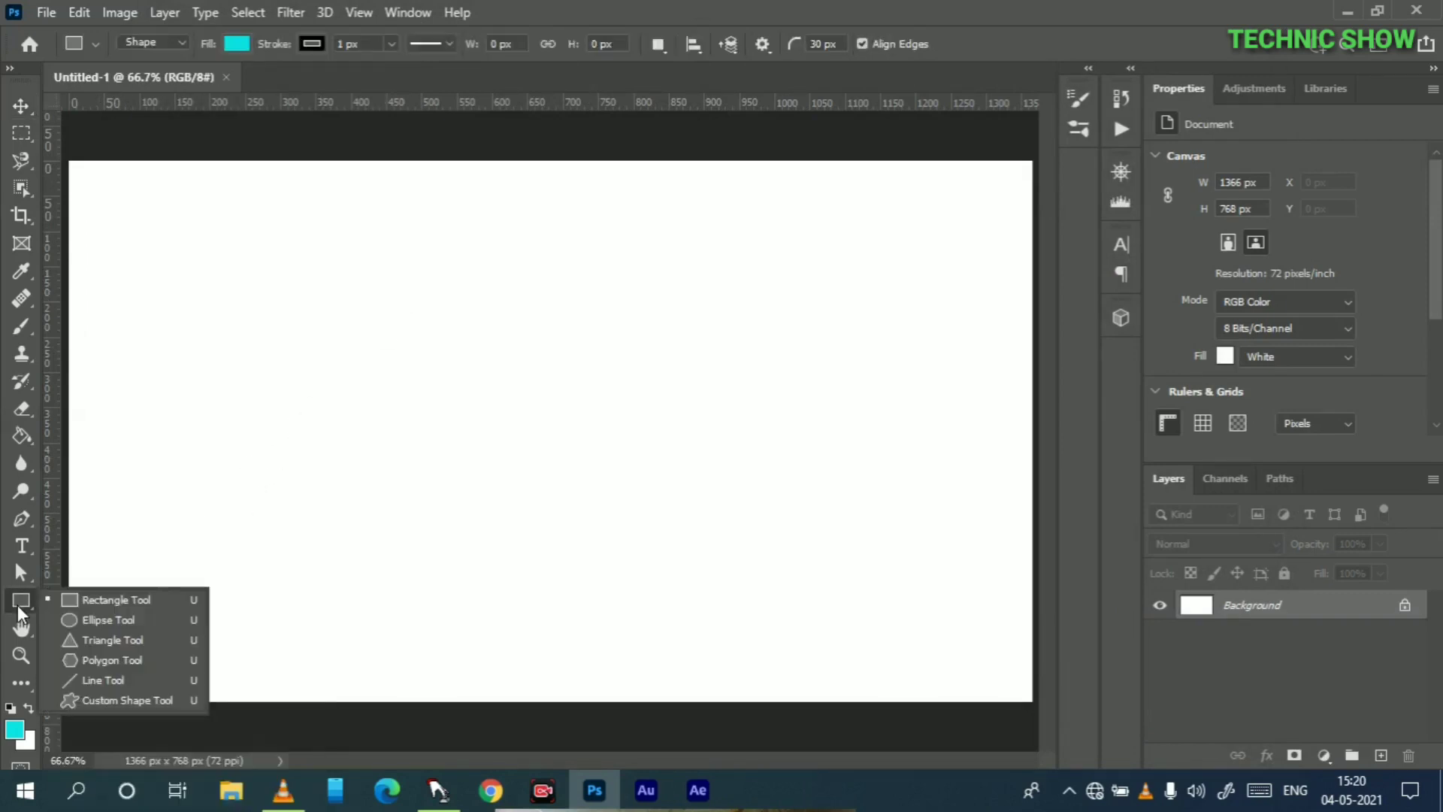
pyautogui.click(80, 605)
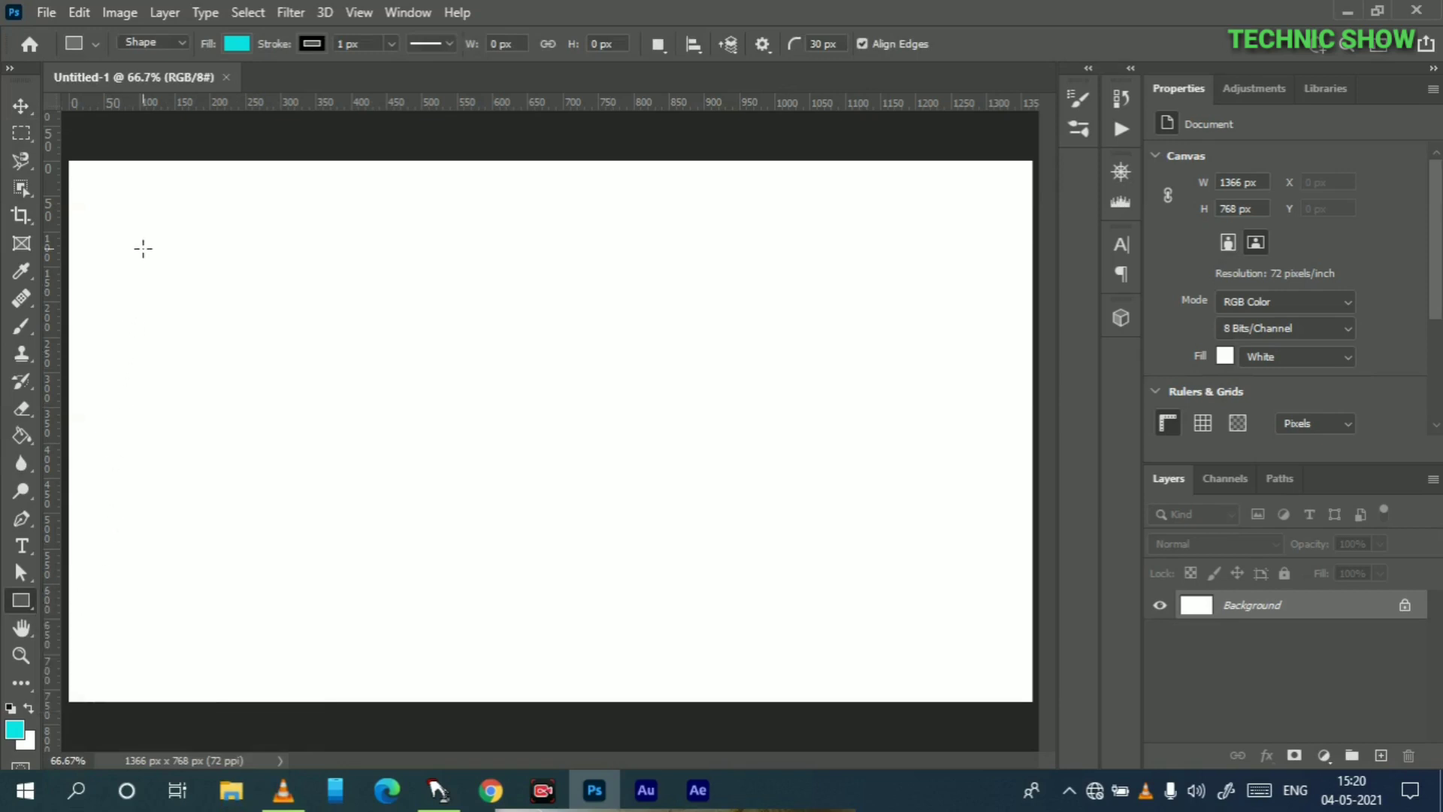
pyautogui.moveTo(143, 248); pyautogui.dragTo(394, 385)
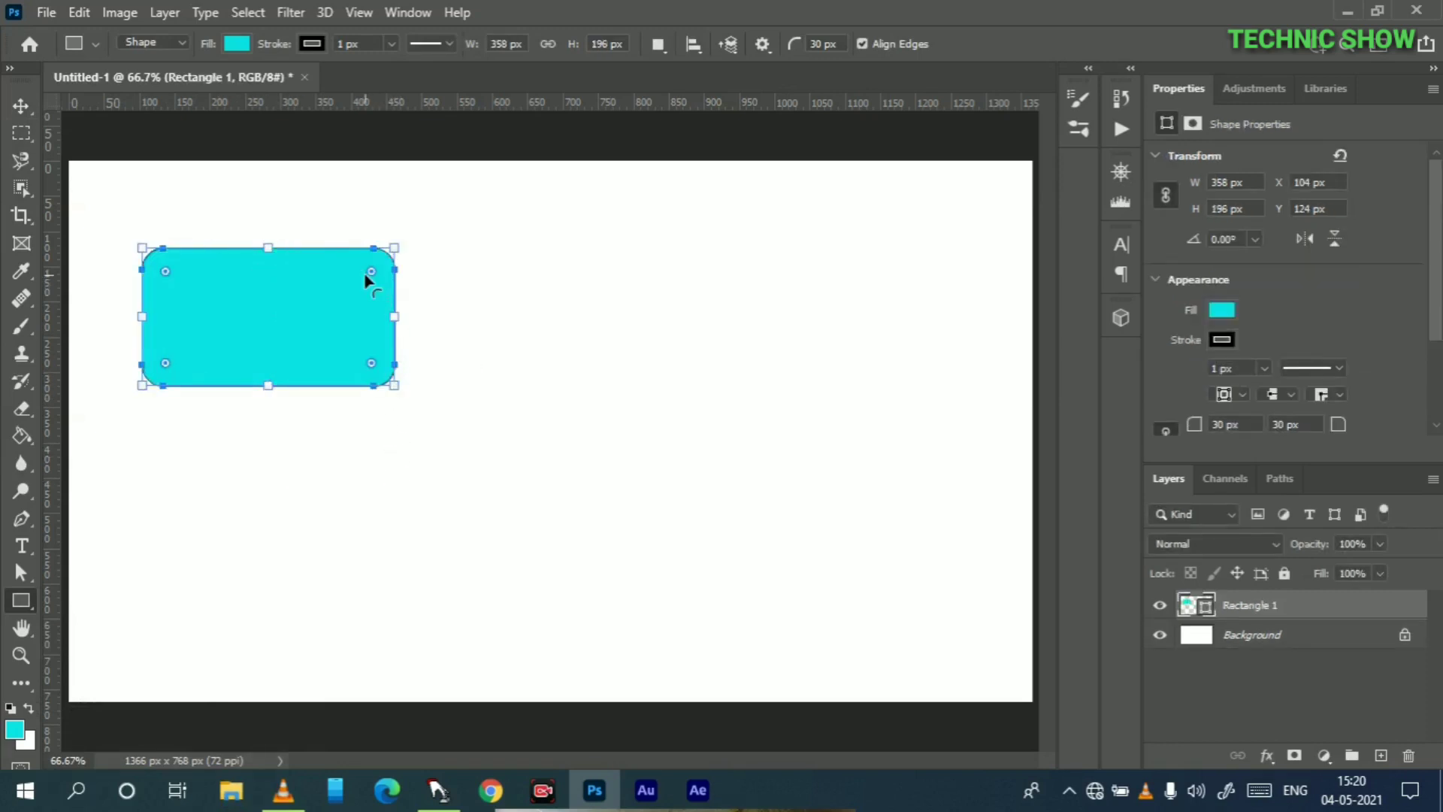
pyautogui.moveTo(369, 274); pyautogui.dragTo(376, 271)
pyautogui.click(322, 44)
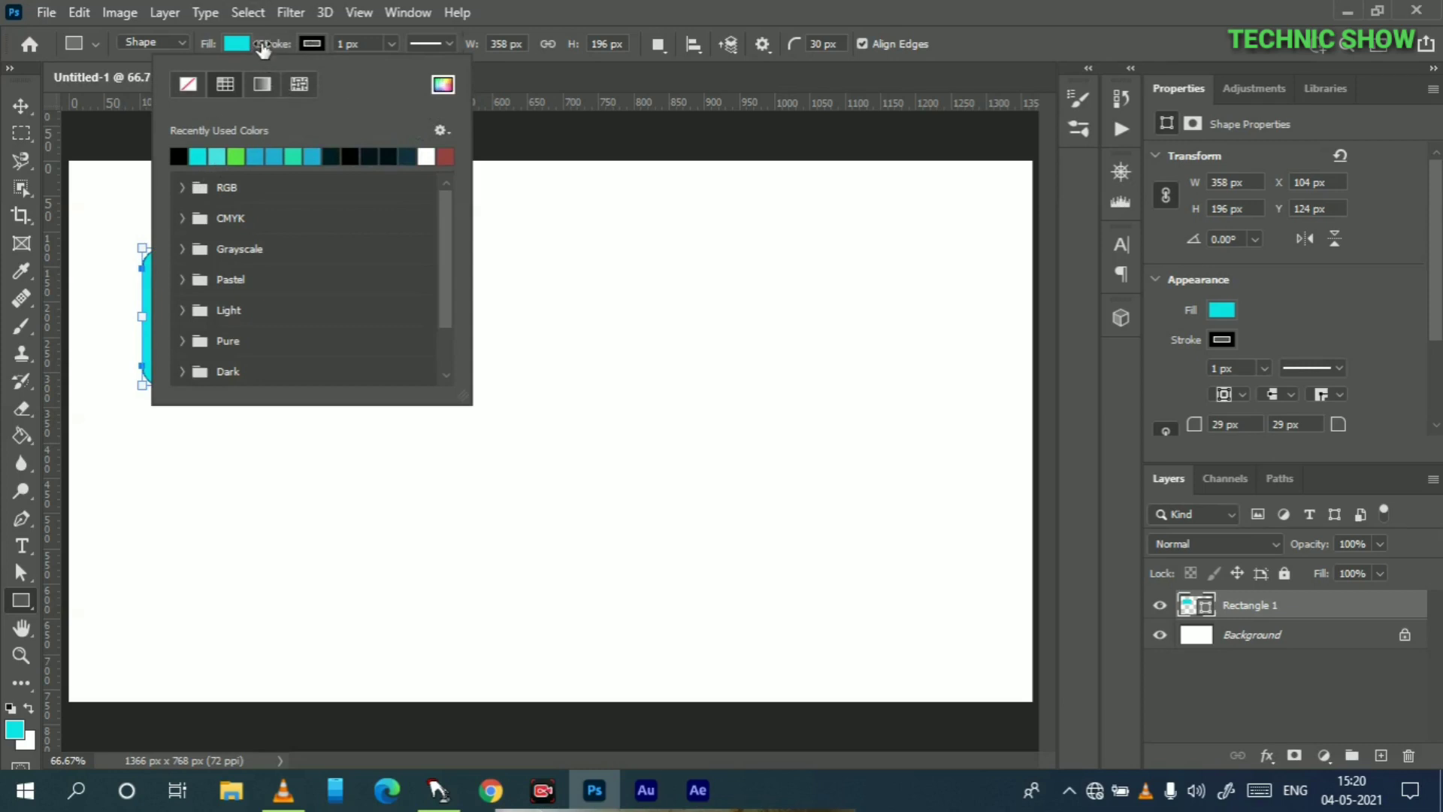
# Give the rounded rectangle a 10 px red (e70d0d) stroke.
pyautogui.click(273, 50)
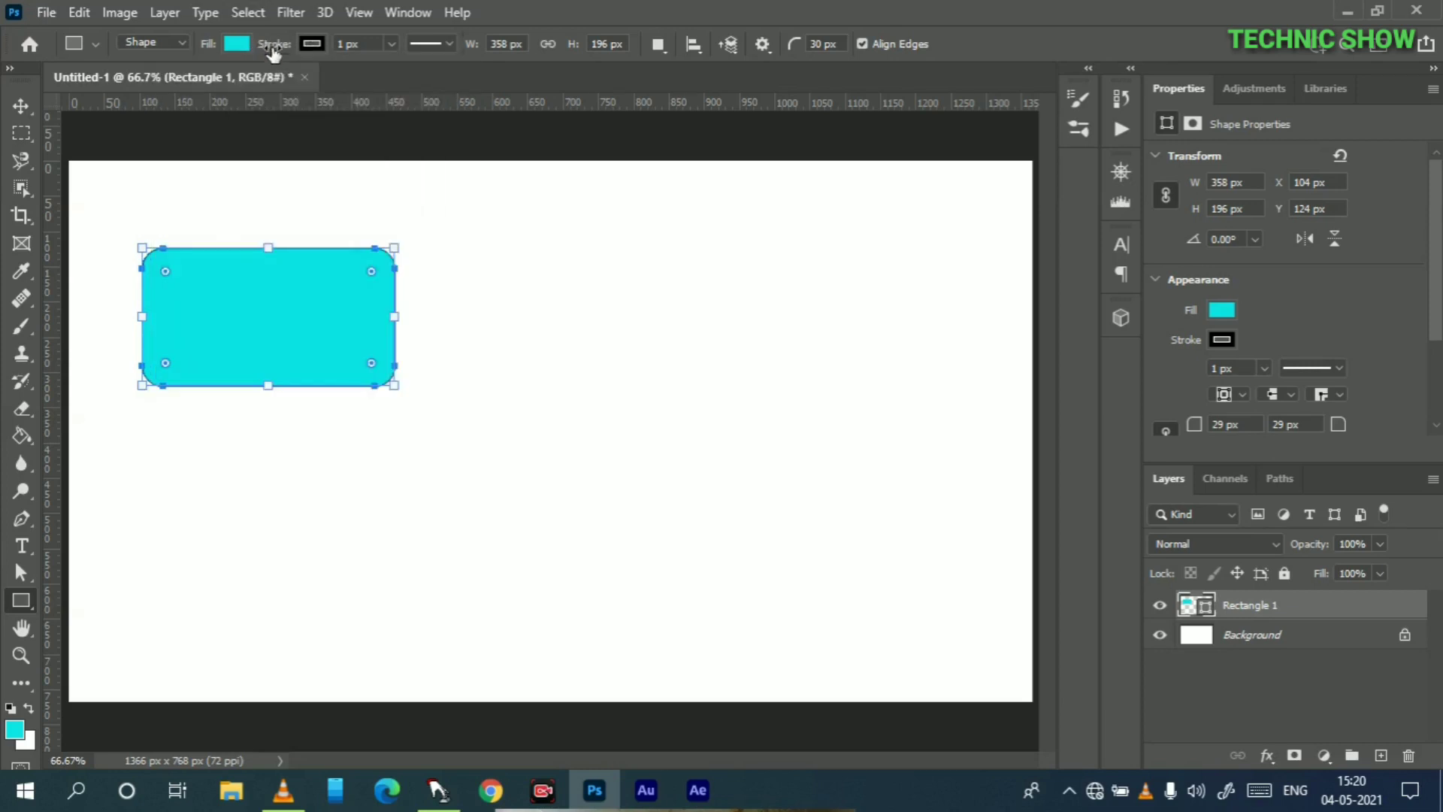
pyautogui.moveTo(273, 49); pyautogui.dragTo(283, 51)
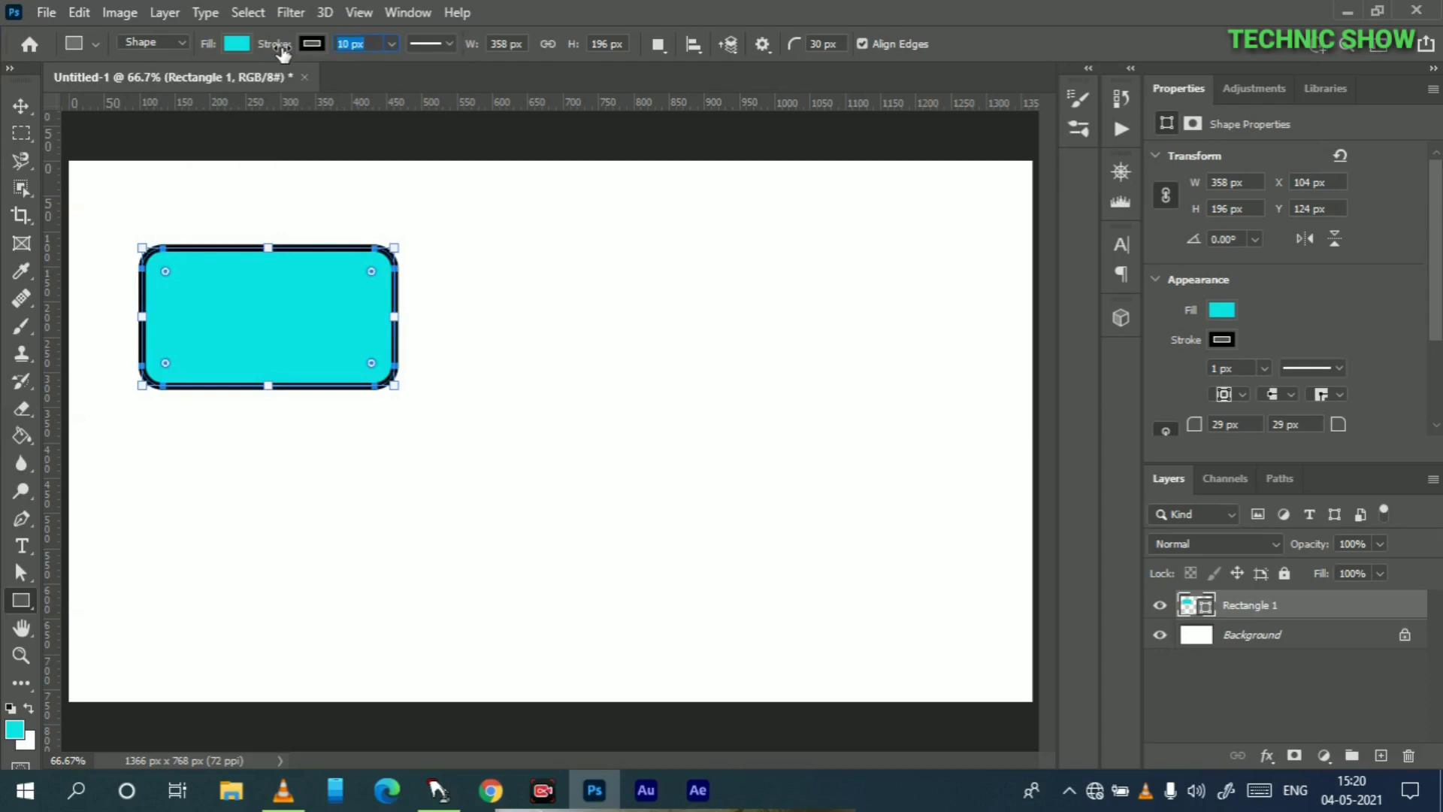
pyautogui.click(311, 46)
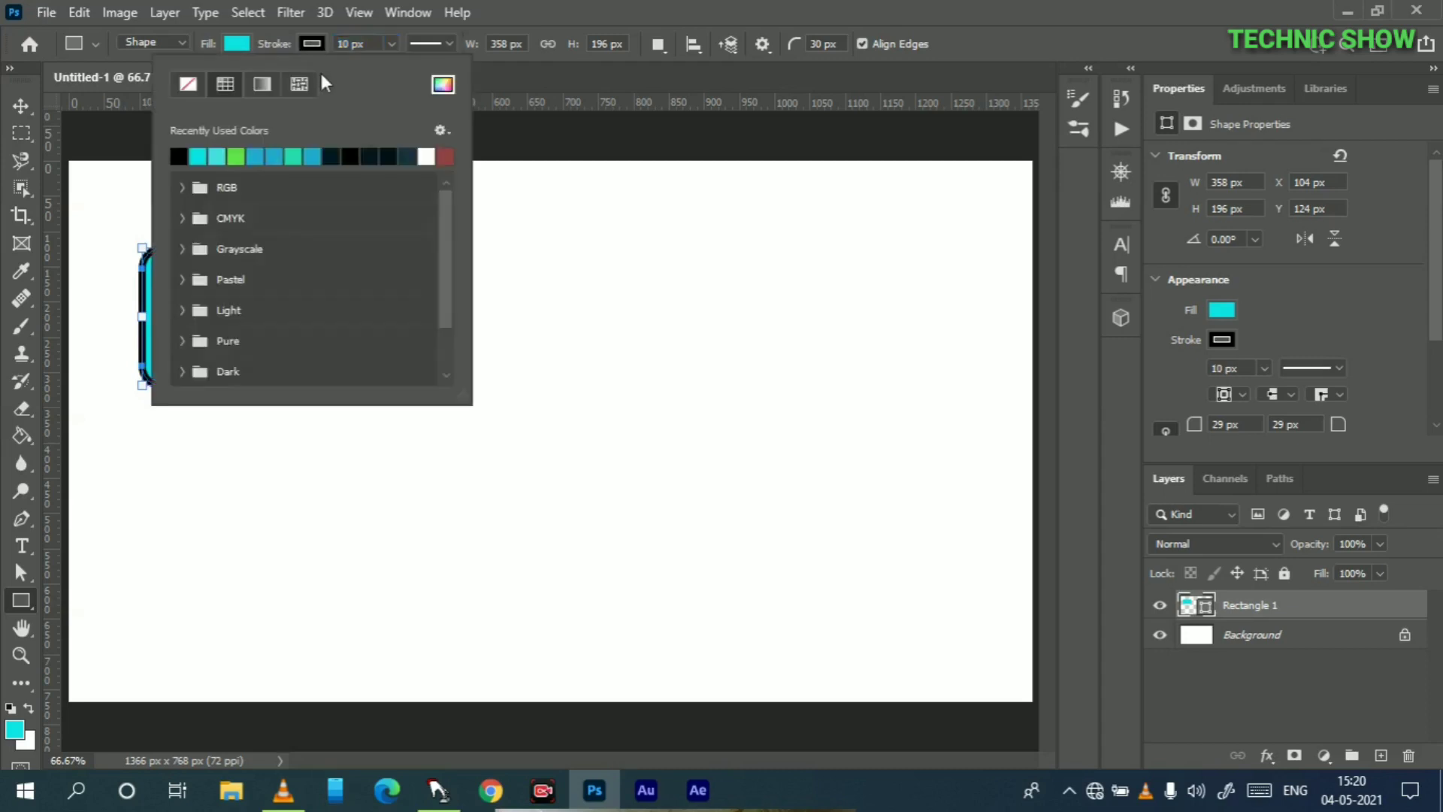
pyautogui.click(442, 83)
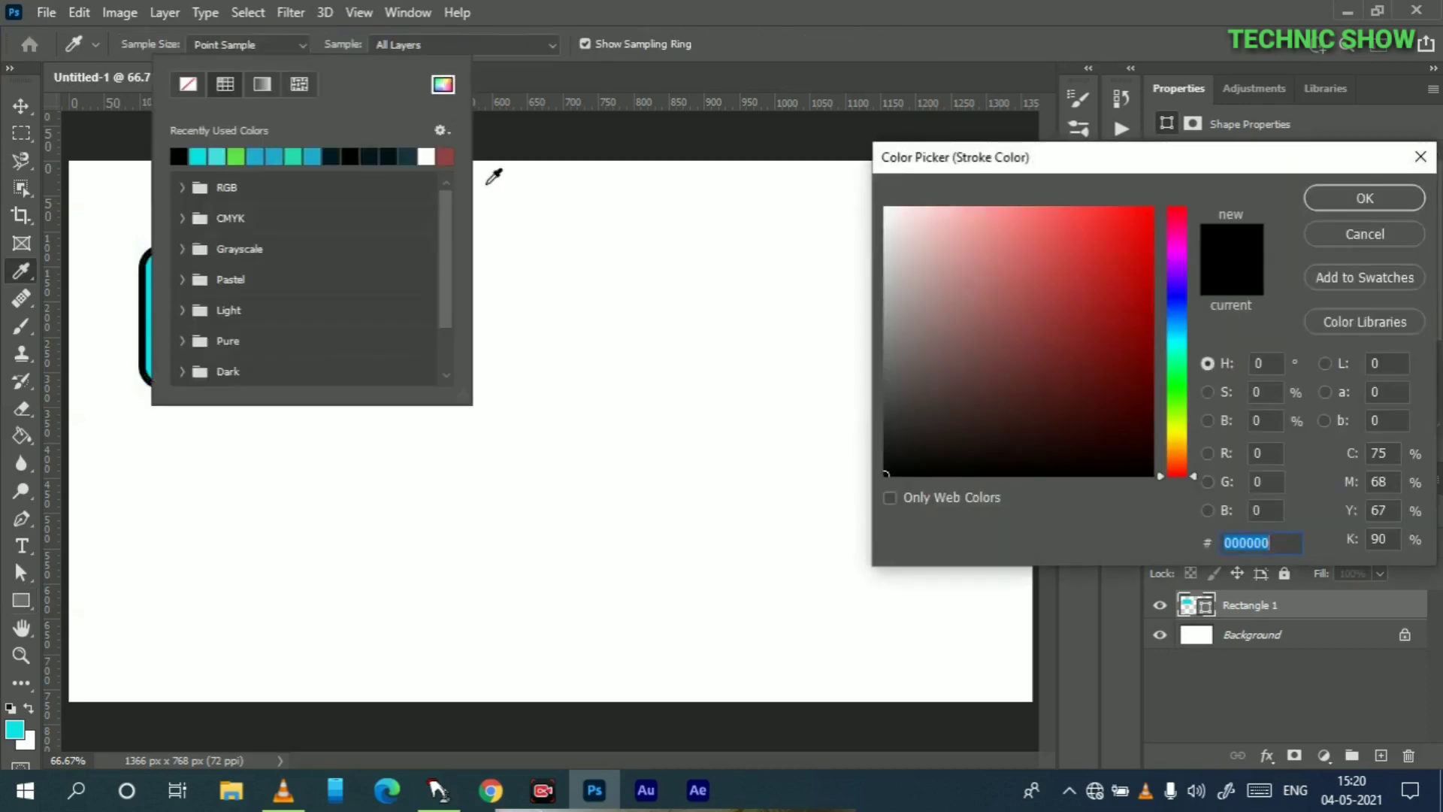
pyautogui.moveTo(1139, 280); pyautogui.dragTo(1139, 231)
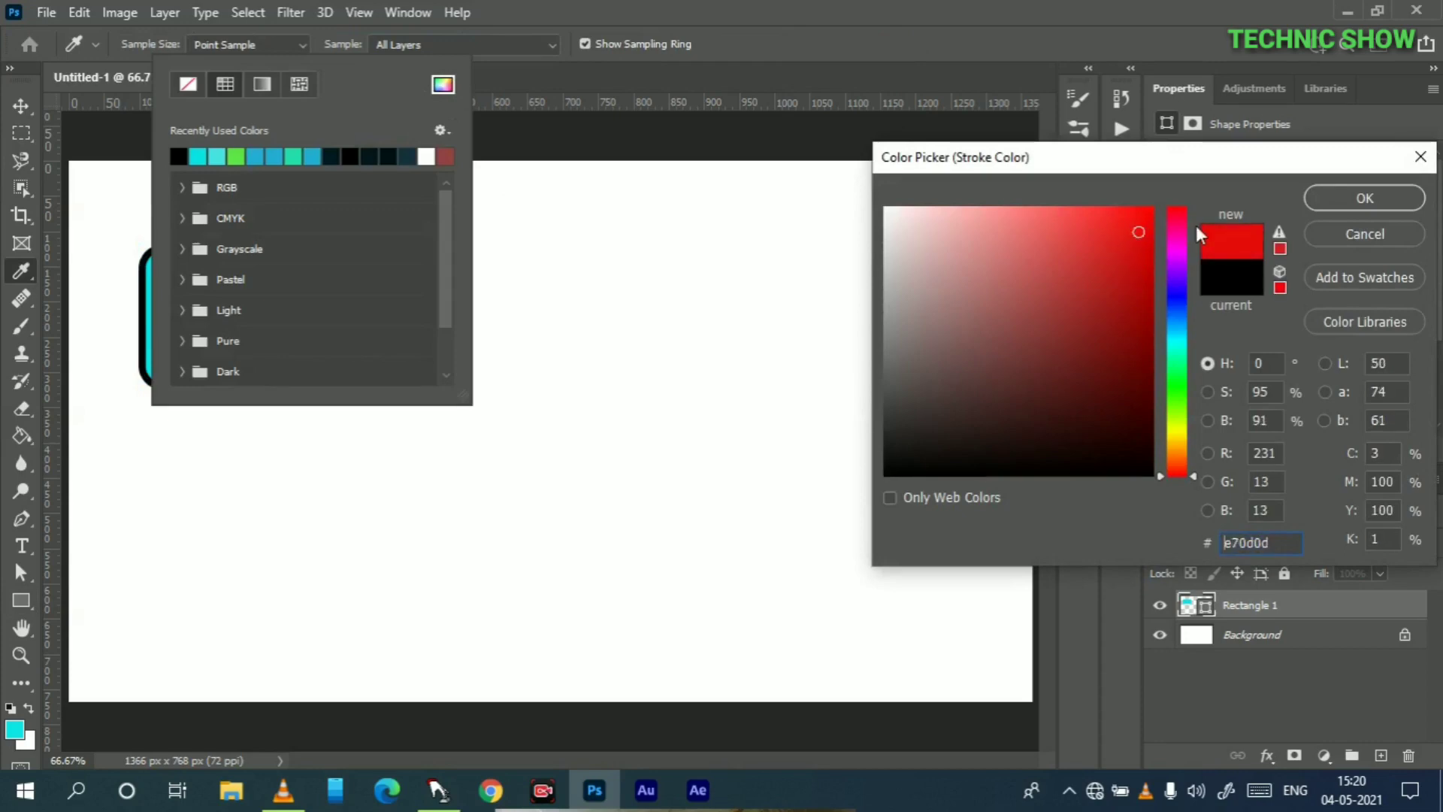
pyautogui.click(1337, 198)
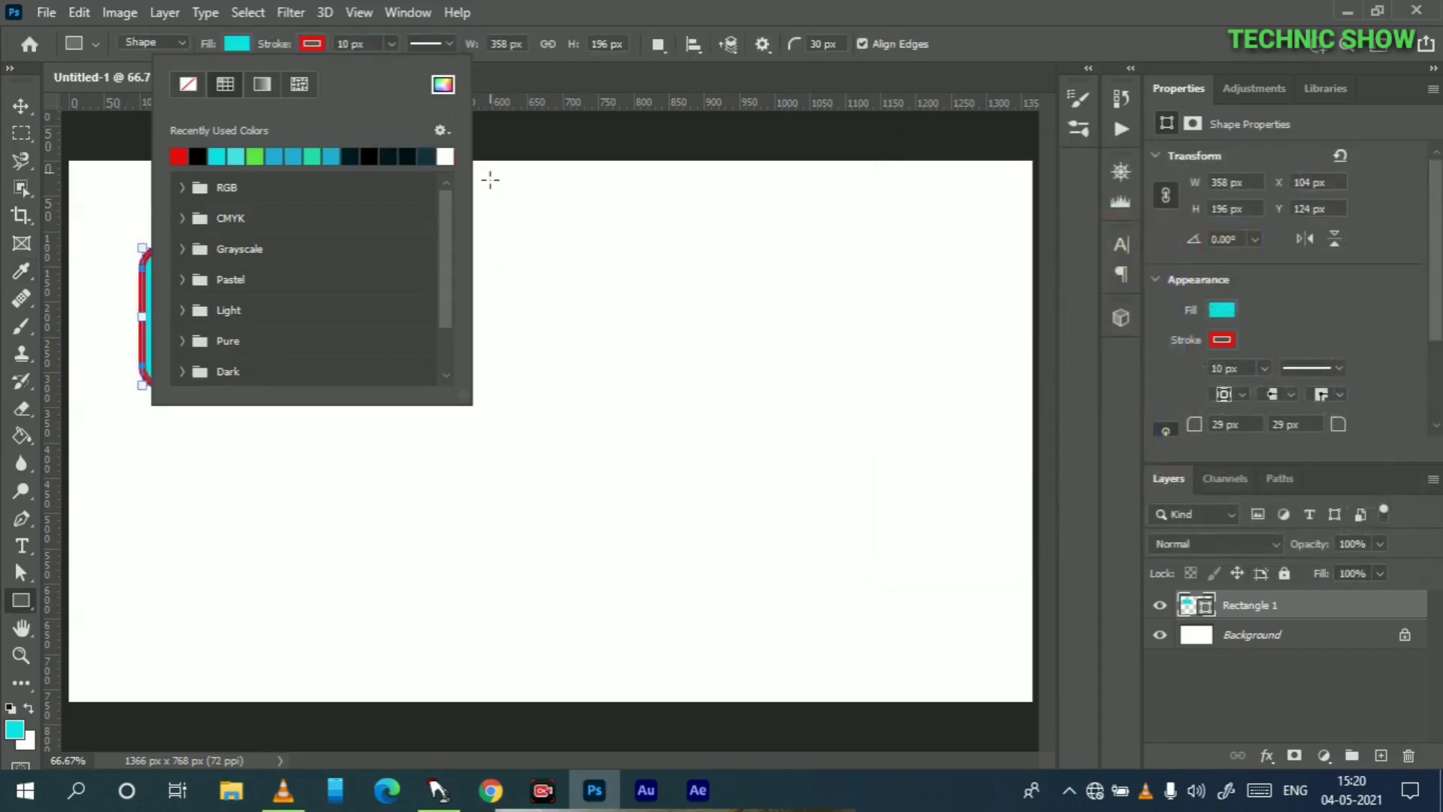
pyautogui.click(563, 190)
pyautogui.click(372, 289)
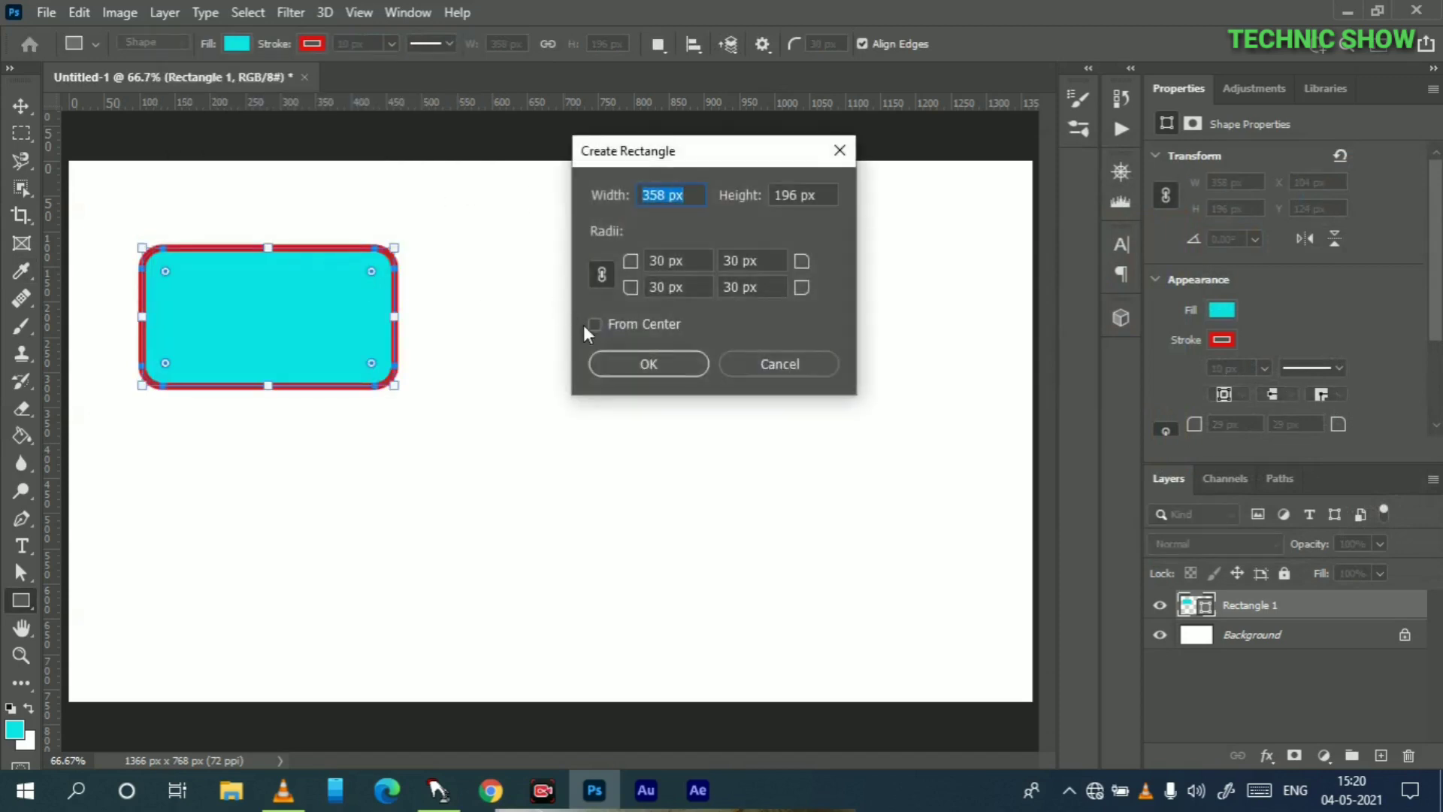
# Create a second 358 × 196 rounded rectangle and move it level with the first, on its right.
pyautogui.click(605, 361)
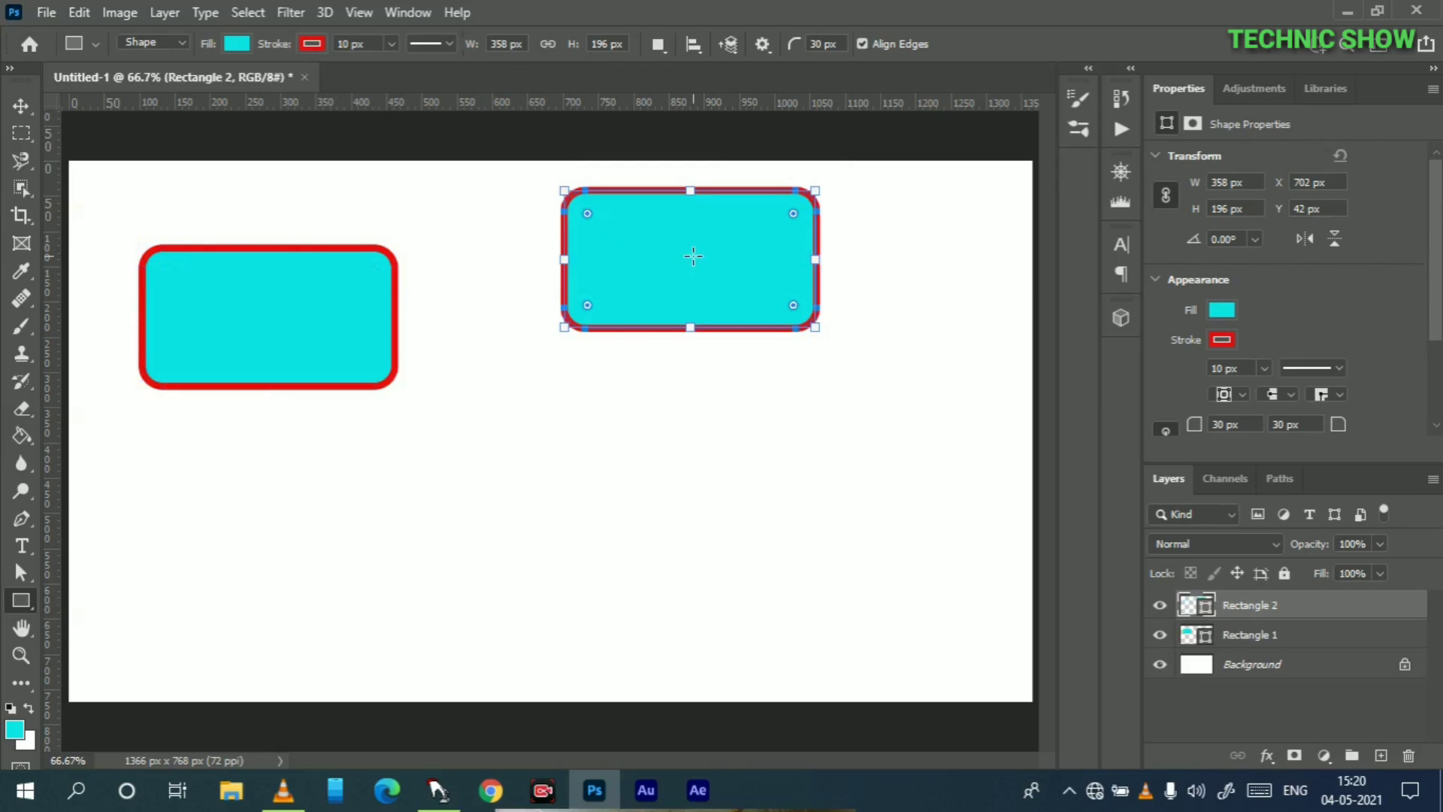
pyautogui.click(18, 109)
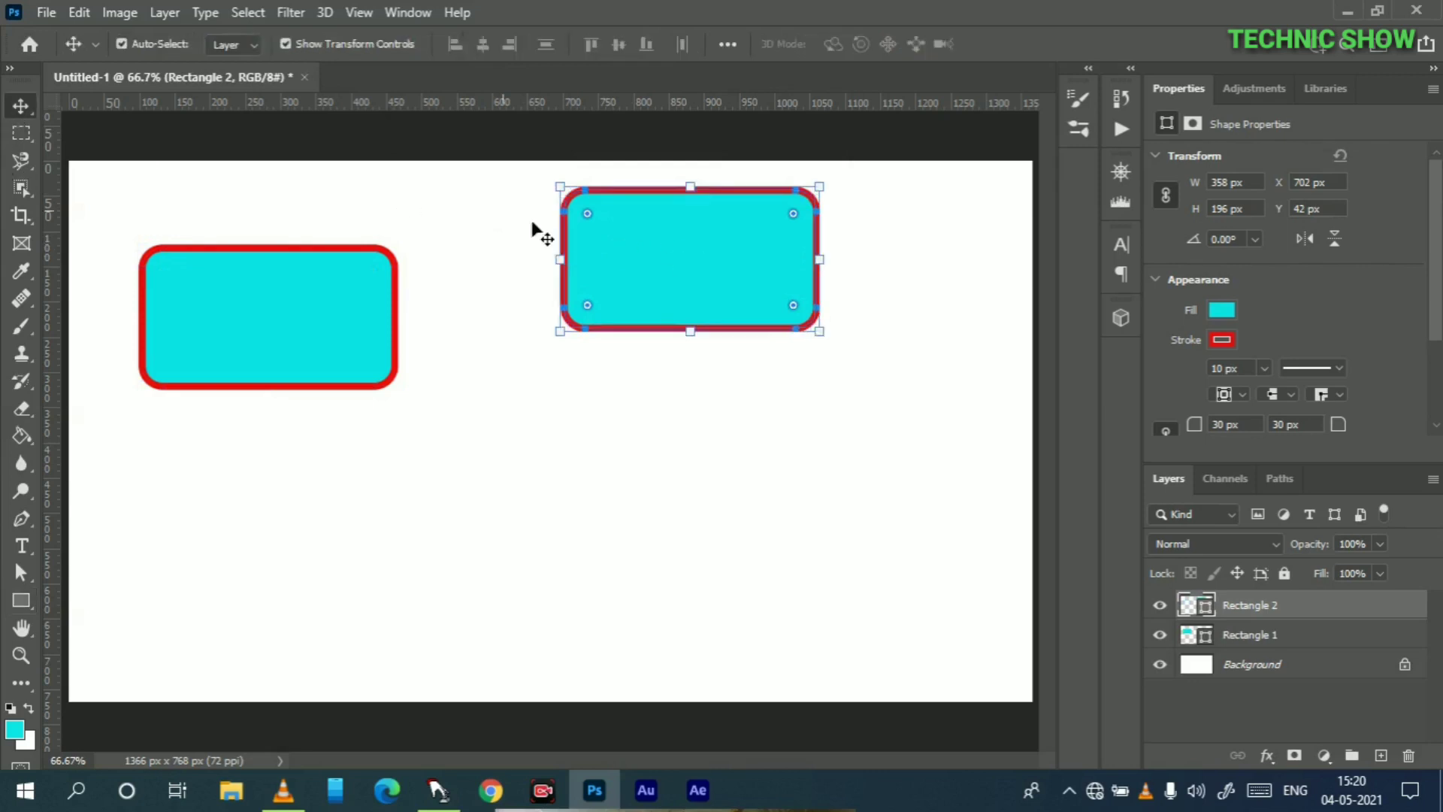
pyautogui.moveTo(642, 236); pyautogui.dragTo(610, 295)
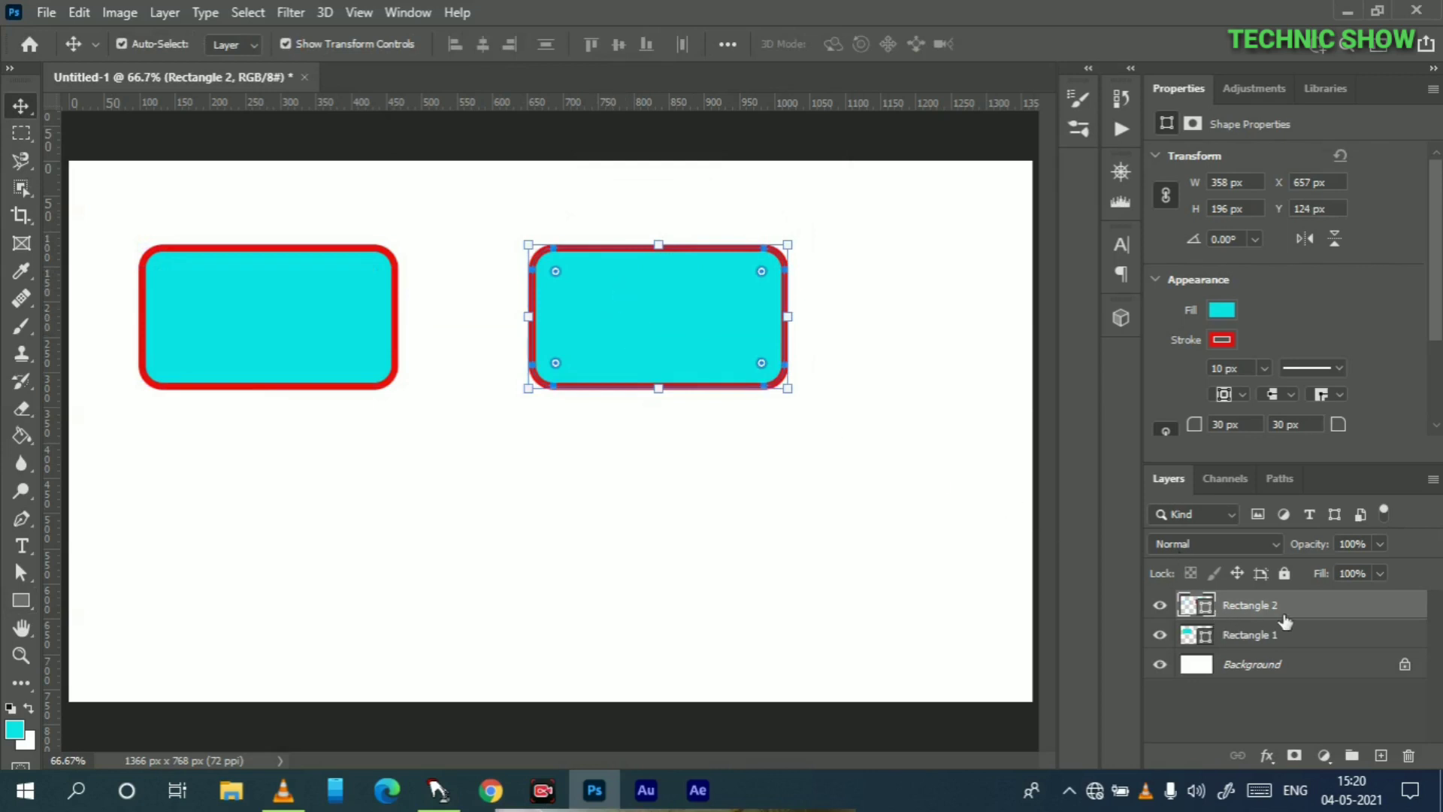
# Open Rectangle 1's layer style and enable Pattern Overlay.
pyautogui.click(1249, 636)
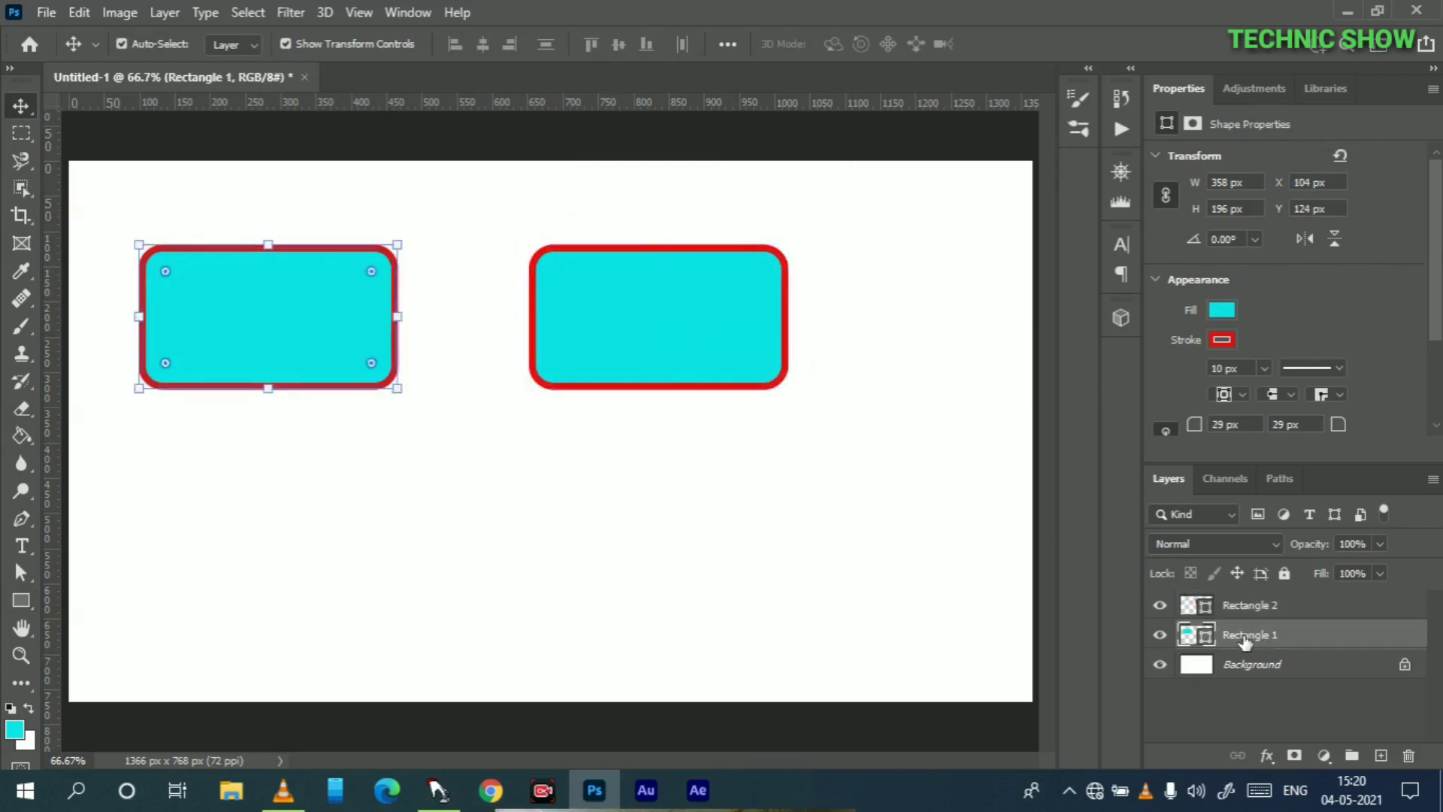
pyautogui.rightClick(1245, 636)
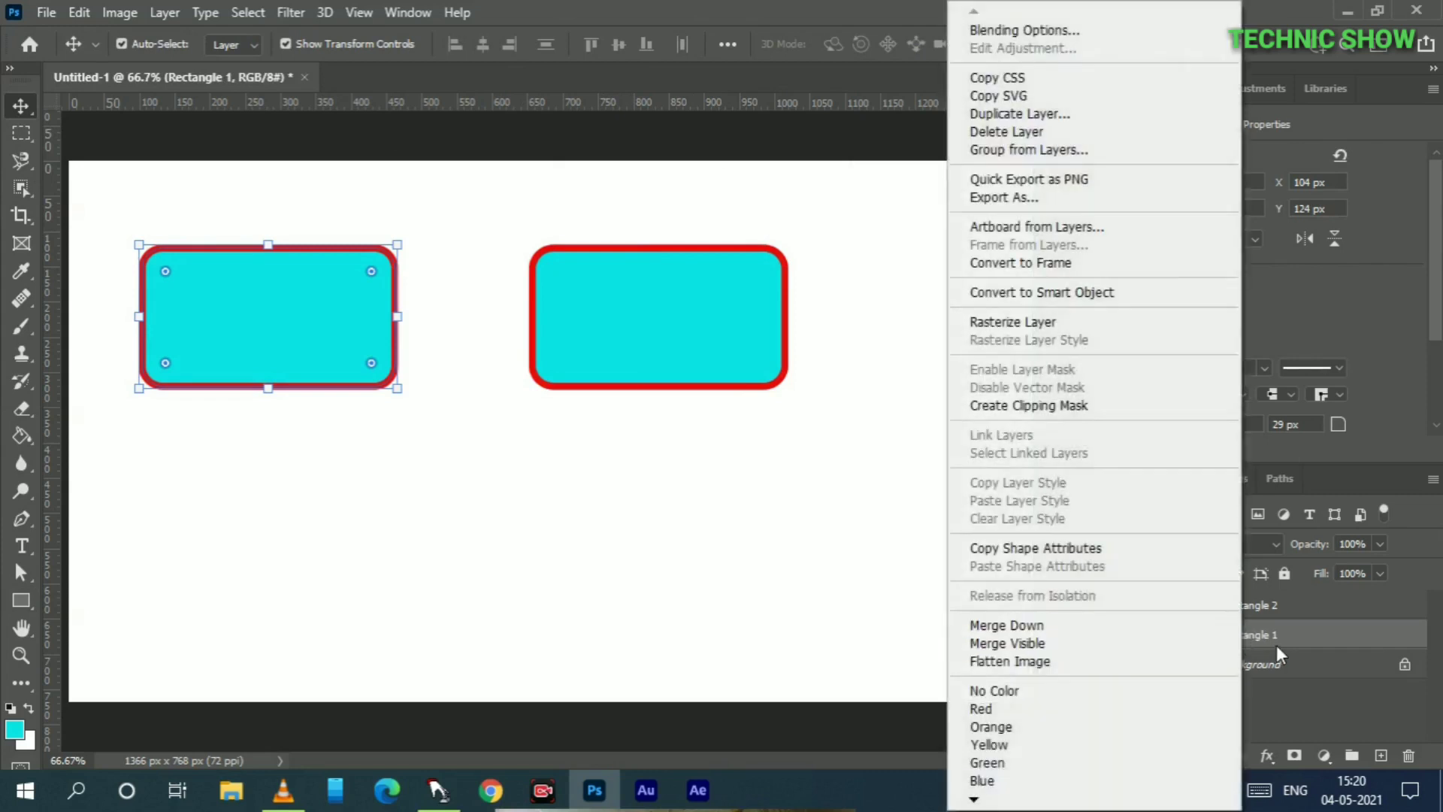
pyautogui.click(1044, 34)
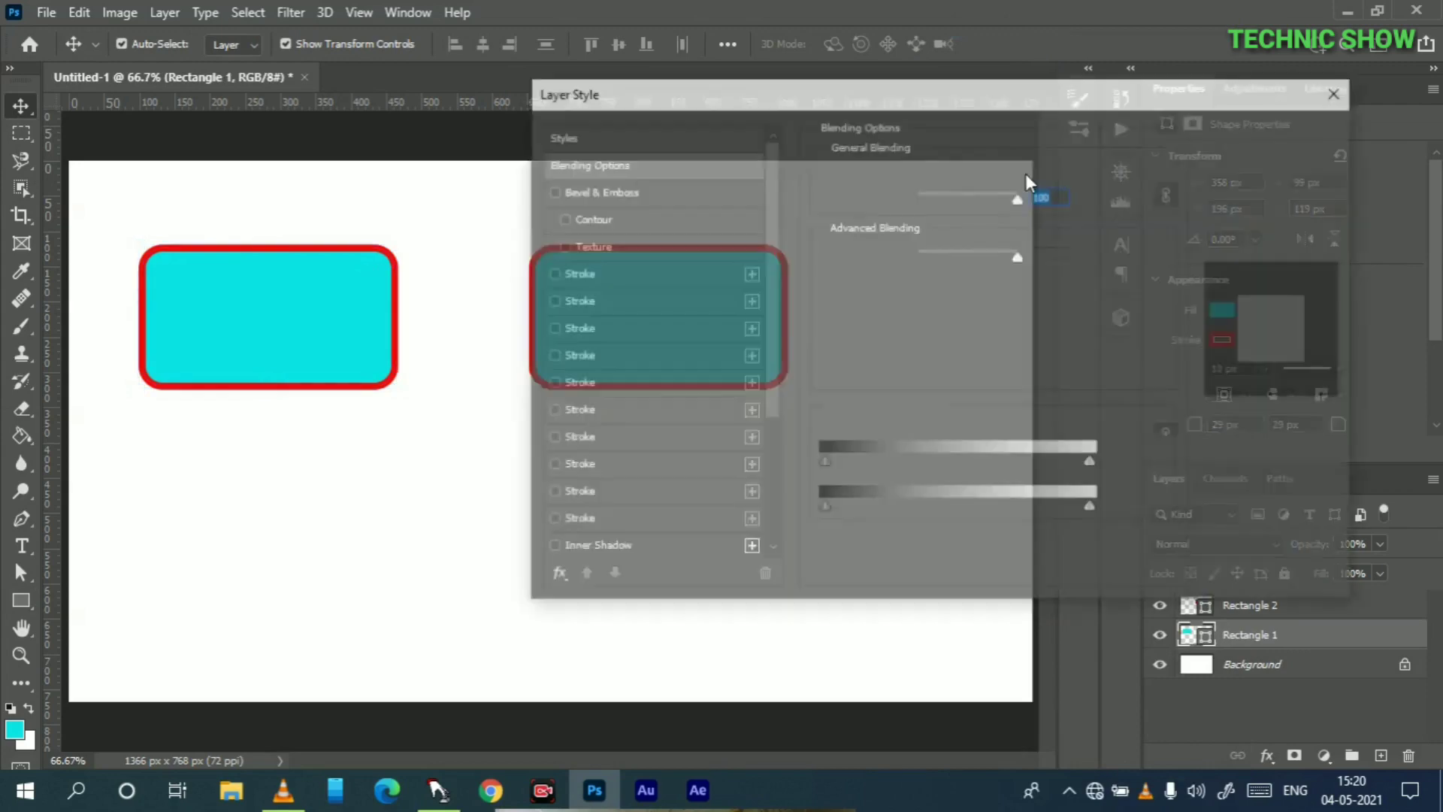
pyautogui.scroll(-2, 662, 273)
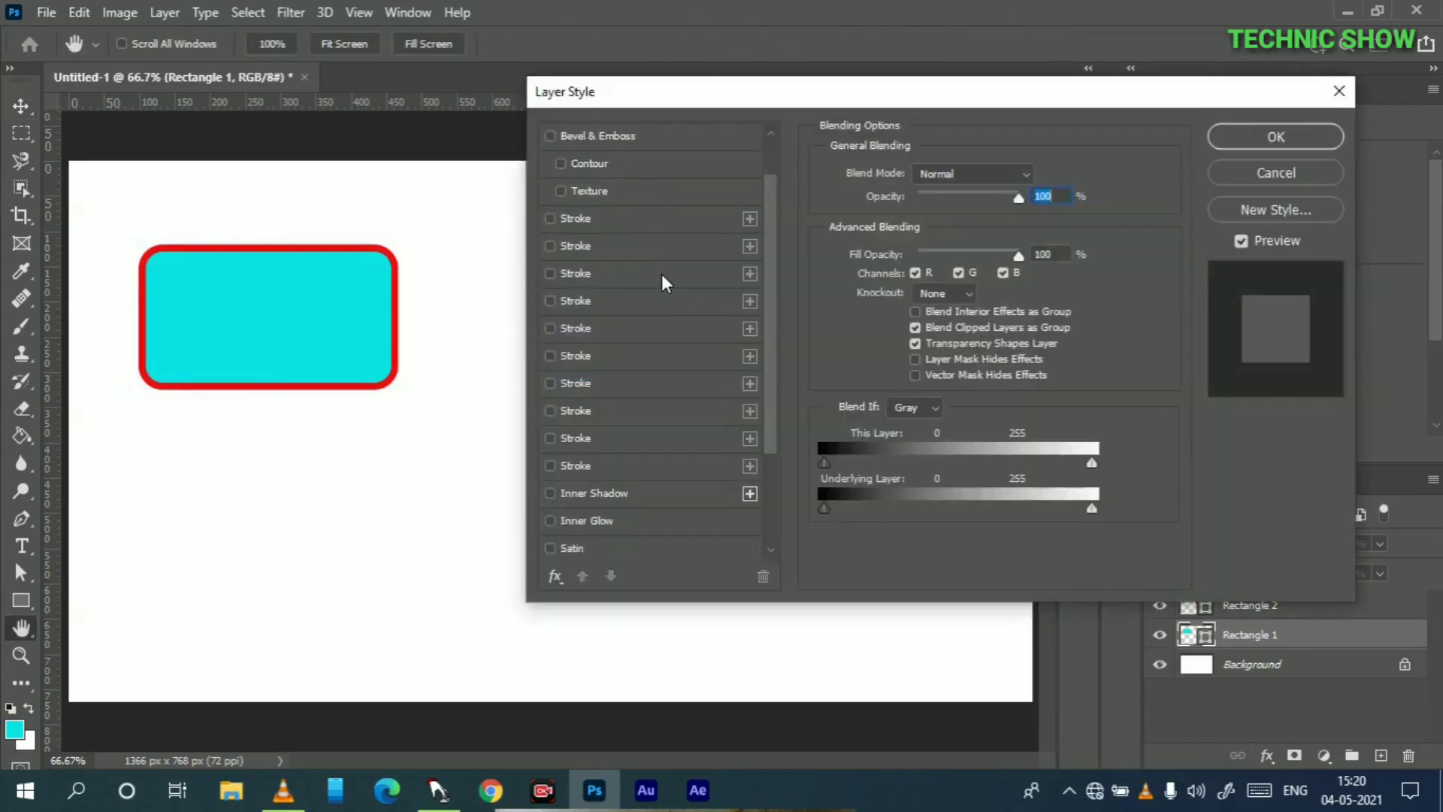
pyautogui.scroll(-3, 661, 323)
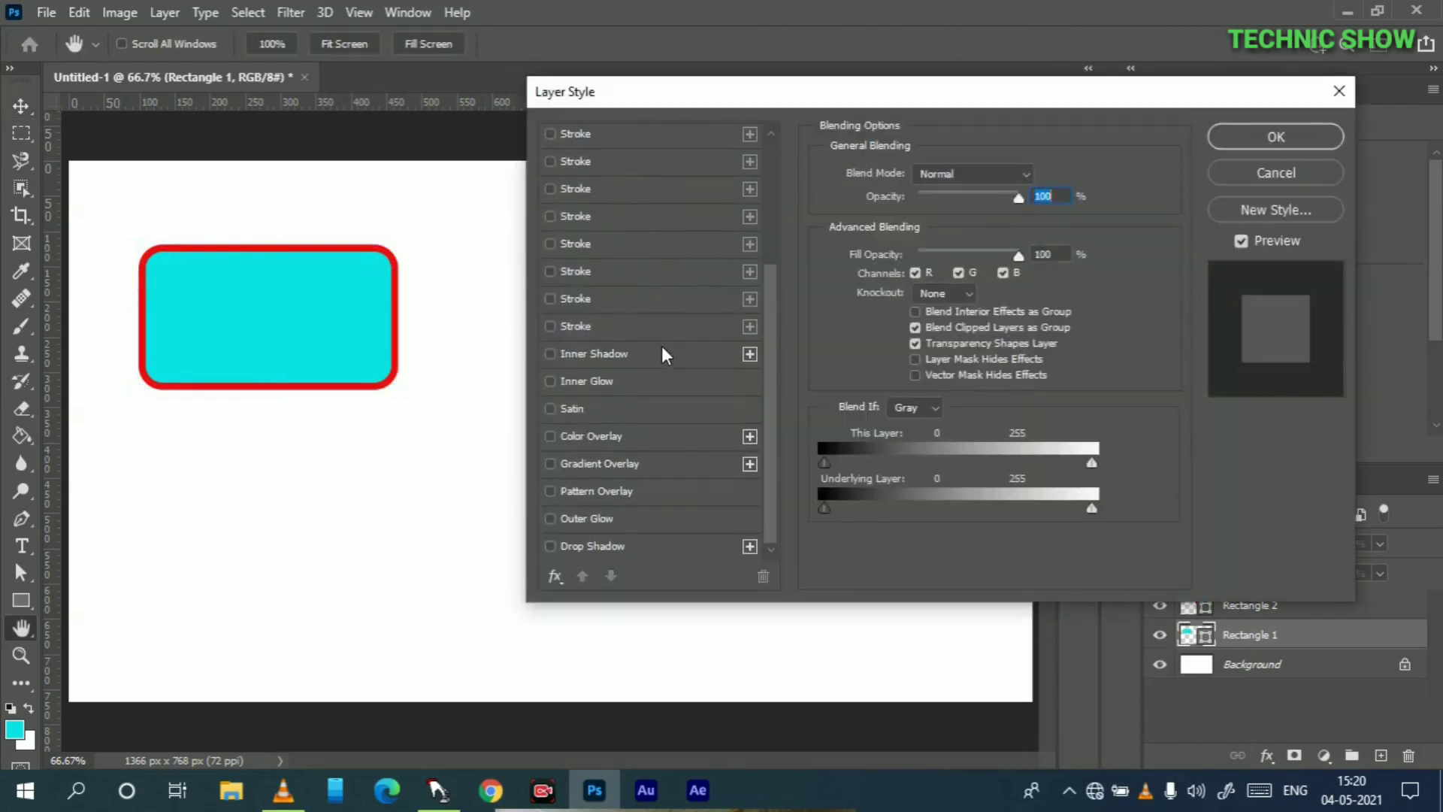
pyautogui.click(604, 493)
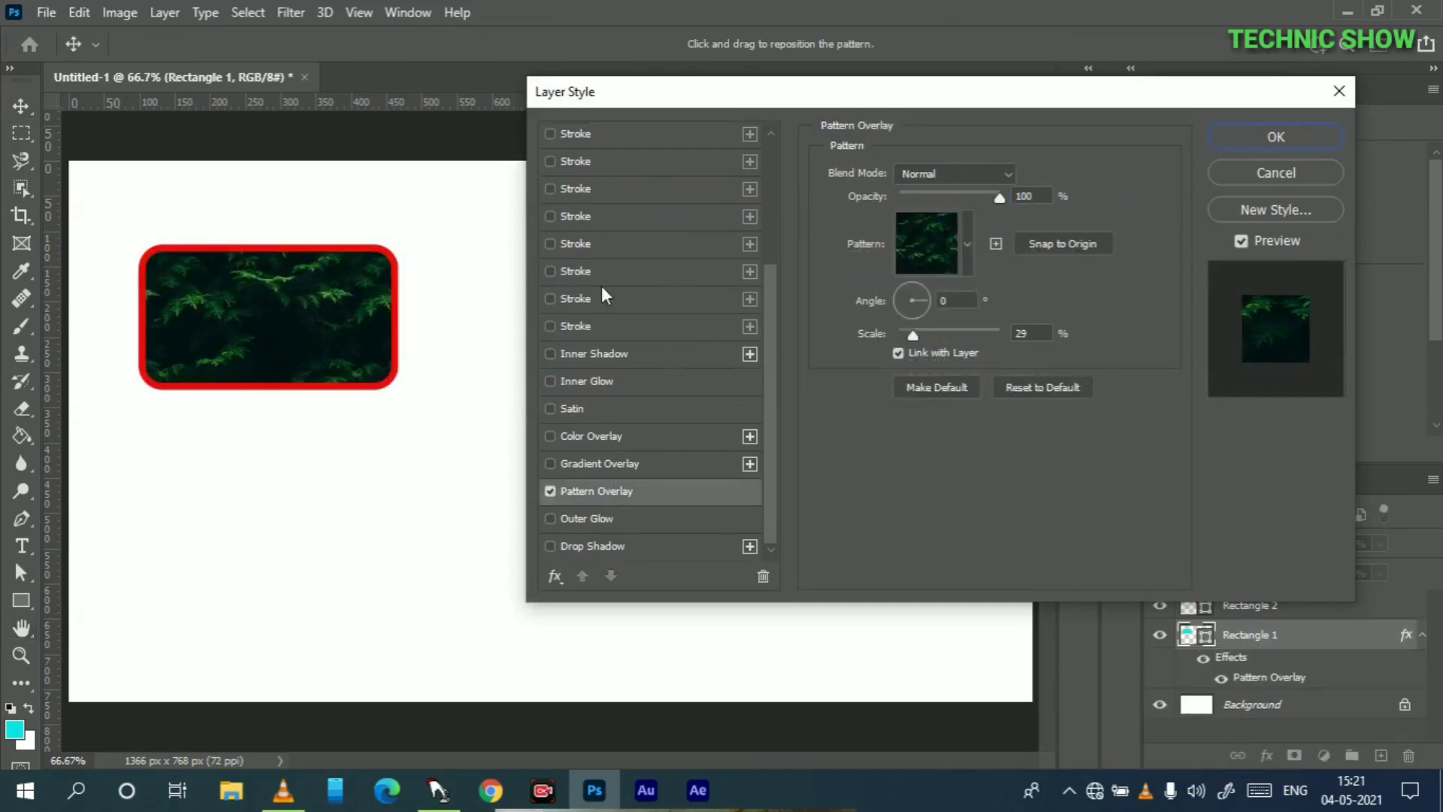
# Choose the yellow Trees pattern for the overlay and set its scale to 129%.
pyautogui.click(966, 241)
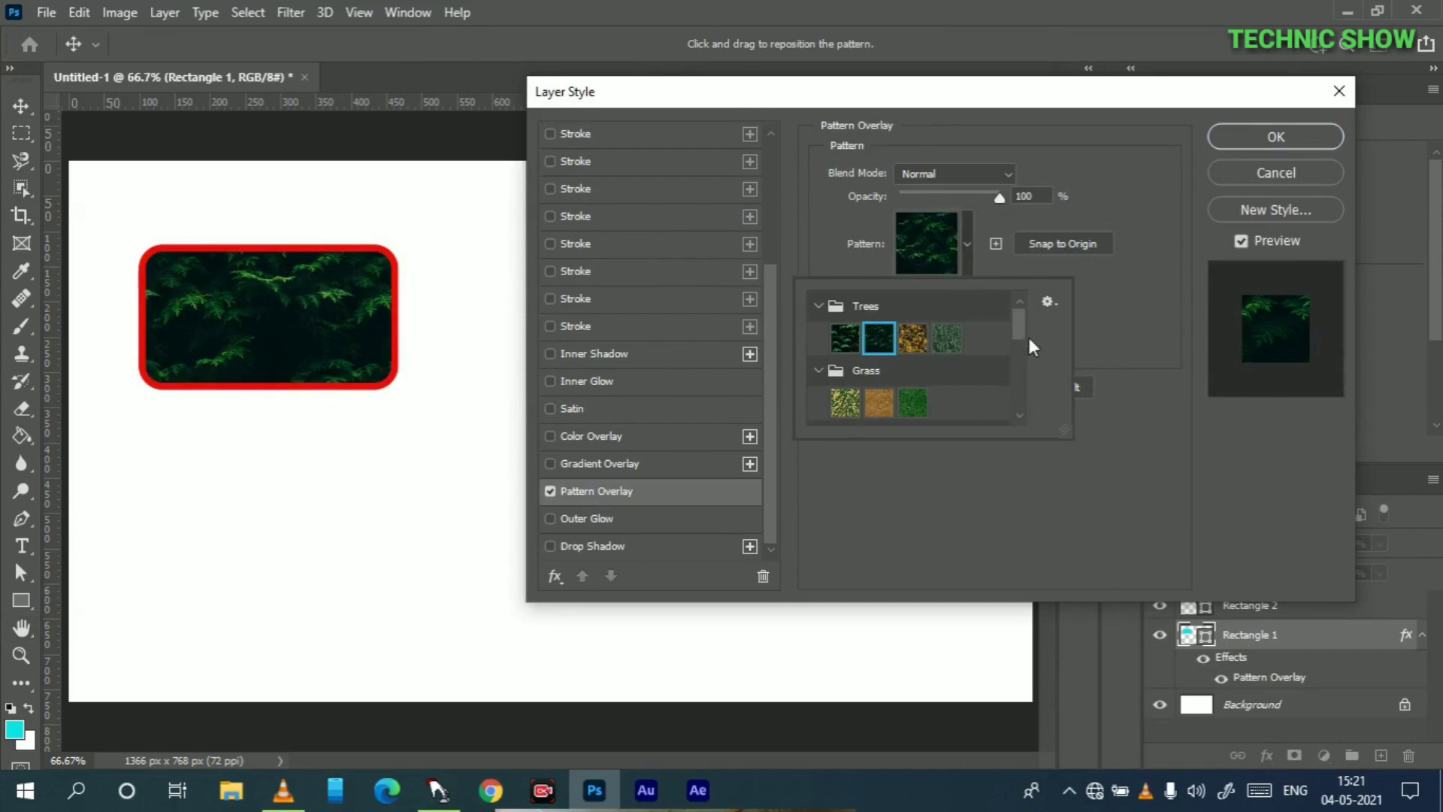
pyautogui.moveTo(1020, 331)
pyautogui.mouseDown()
pyautogui.moveTo(1028, 400)
pyautogui.moveTo(1018, 304)
pyautogui.mouseUp()
pyautogui.click(913, 338)
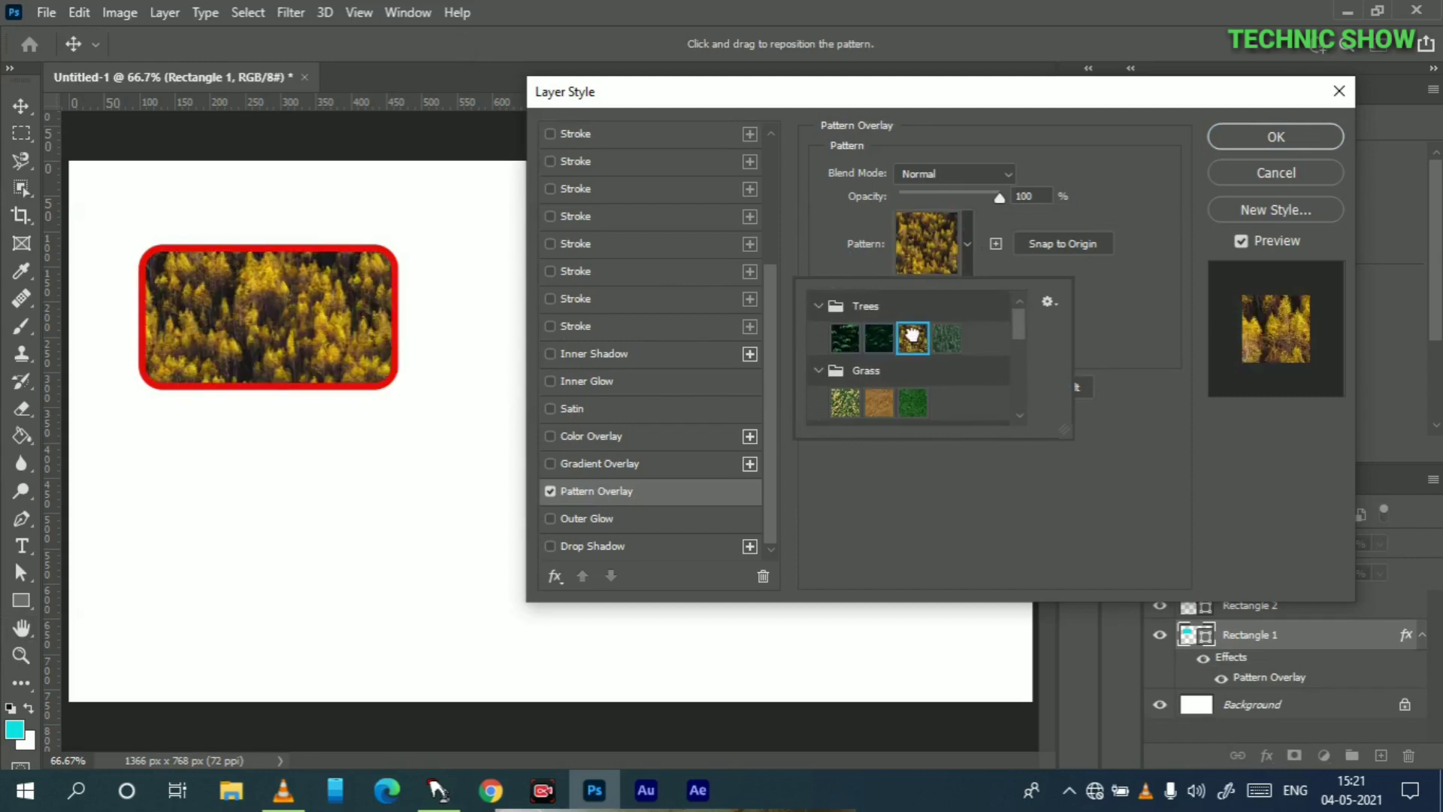
pyautogui.click(947, 339)
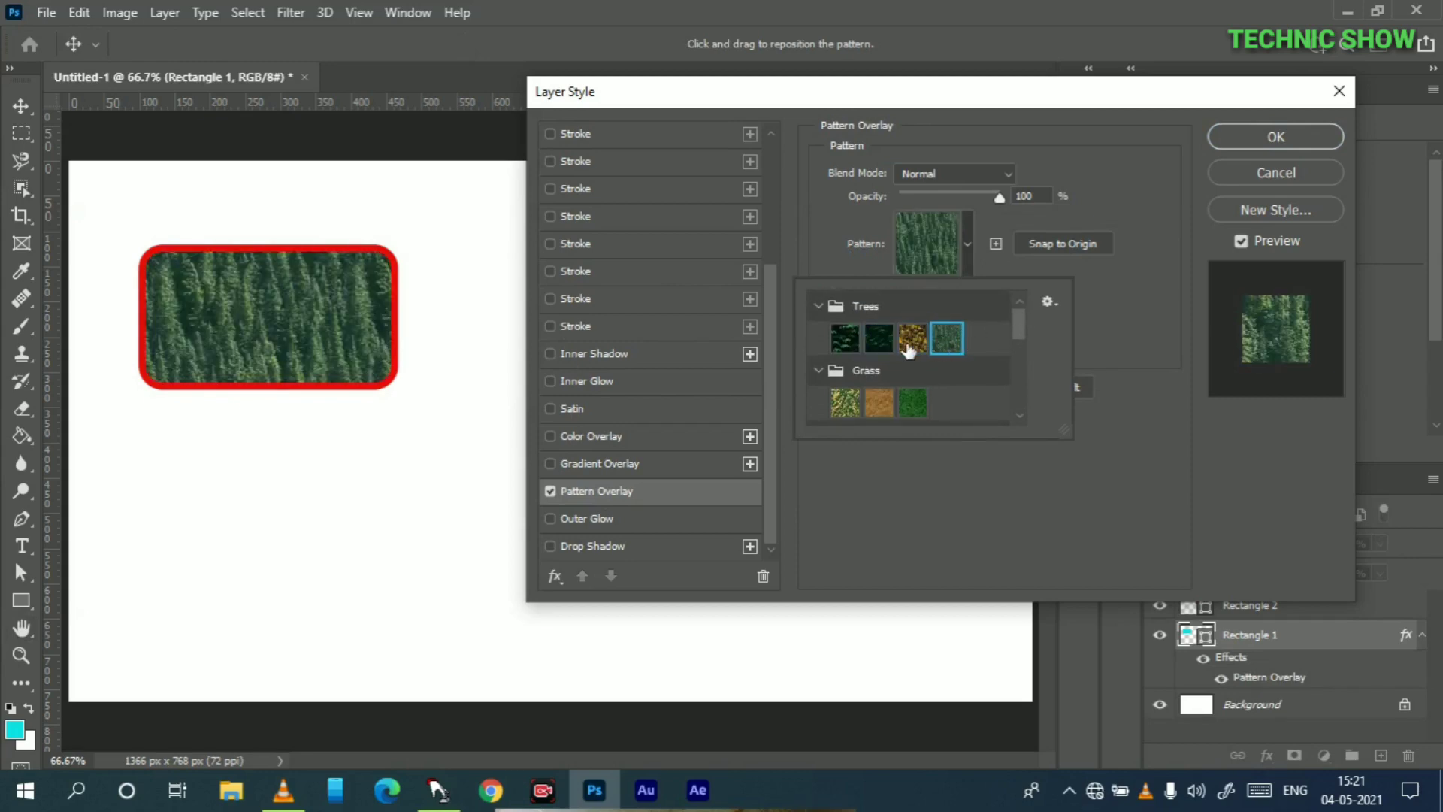
pyautogui.click(907, 341)
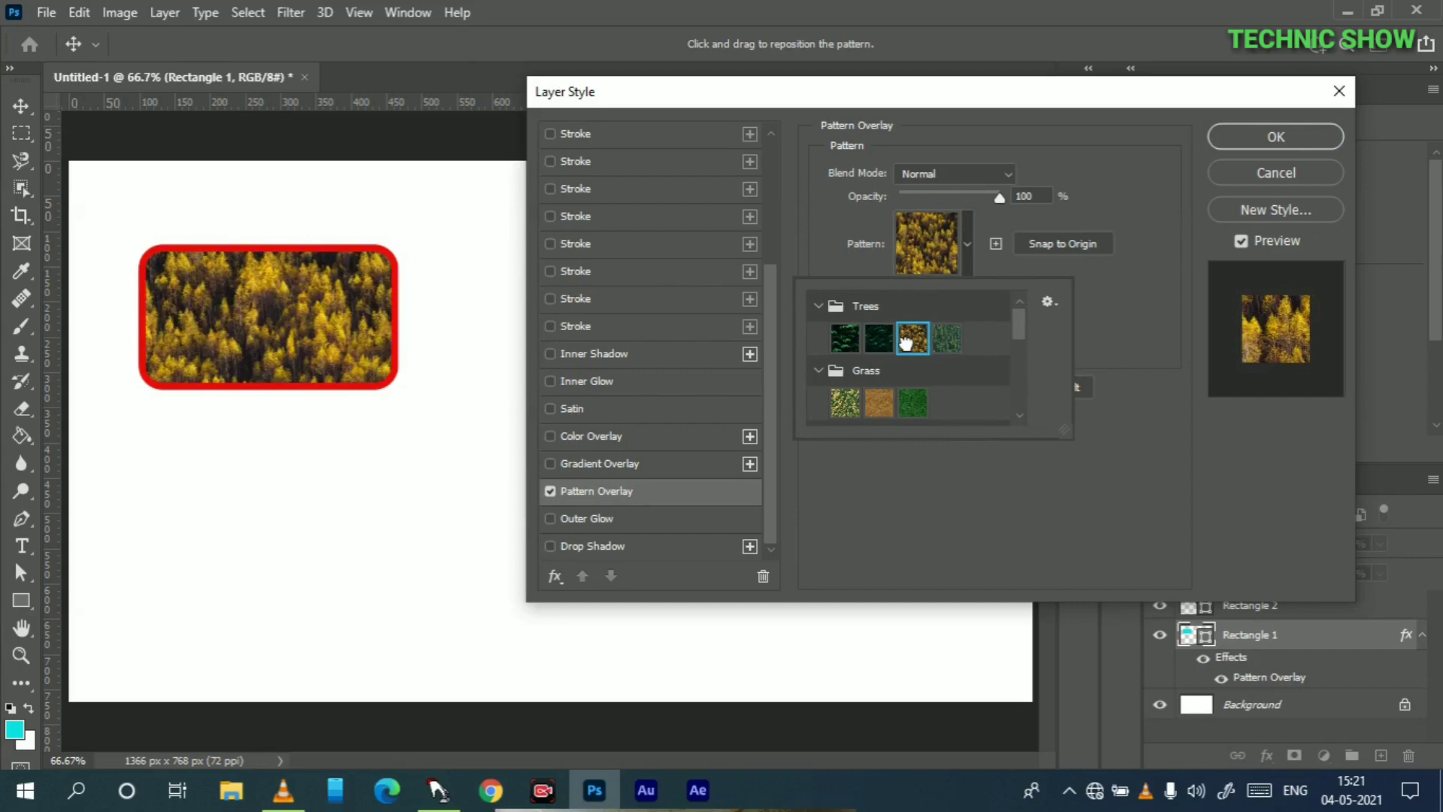
pyautogui.click(1147, 263)
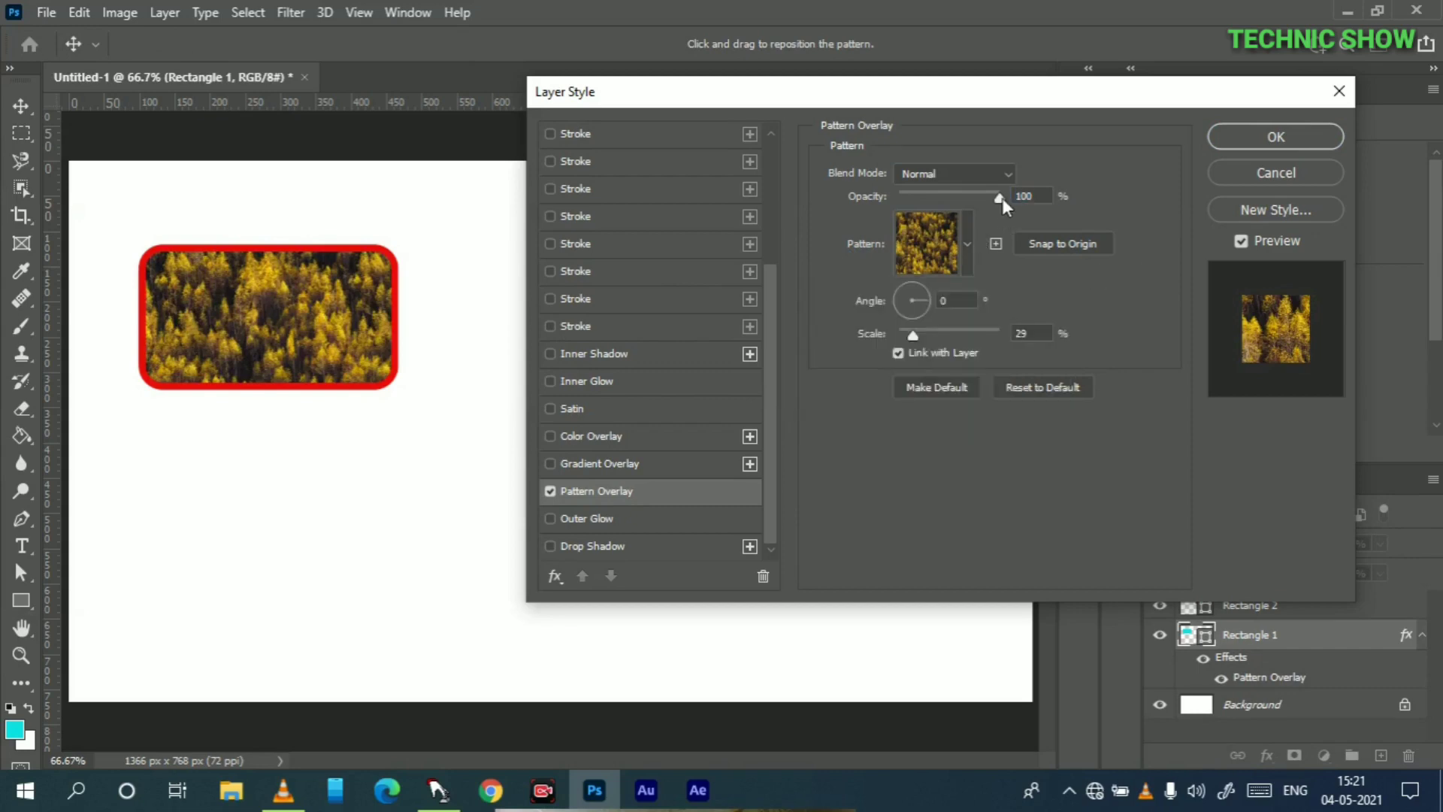
pyautogui.moveTo(1002, 196)
pyautogui.mouseDown()
pyautogui.moveTo(963, 197)
pyautogui.moveTo(995, 201)
pyautogui.mouseUp()
pyautogui.moveTo(917, 331)
pyautogui.mouseDown()
pyautogui.moveTo(936, 332)
pyautogui.moveTo(890, 337)
pyautogui.moveTo(953, 341)
pyautogui.mouseUp()
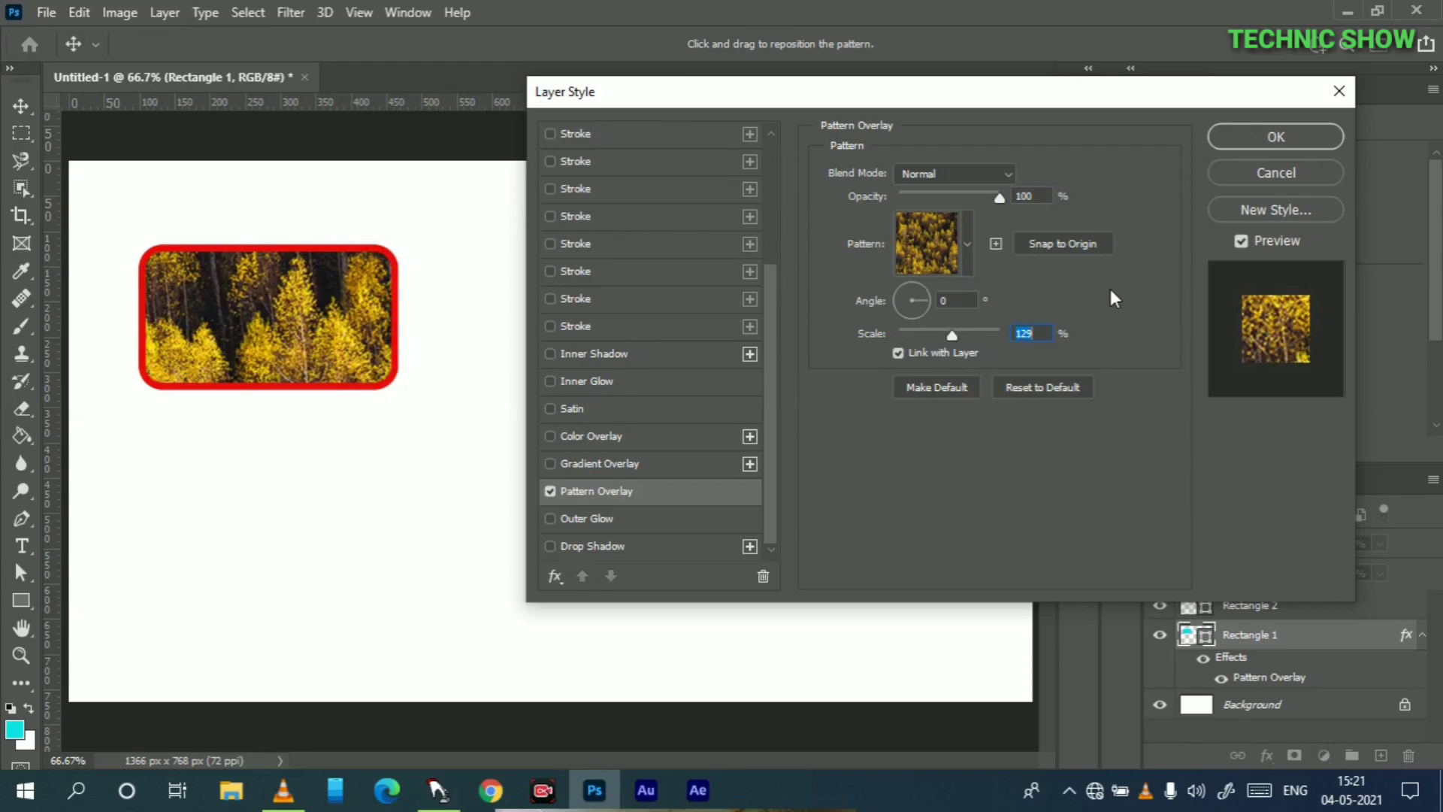
# Apply the left rectangle's overlay, then enable Pattern Overlay on Rectangle 2.
pyautogui.click(1270, 140)
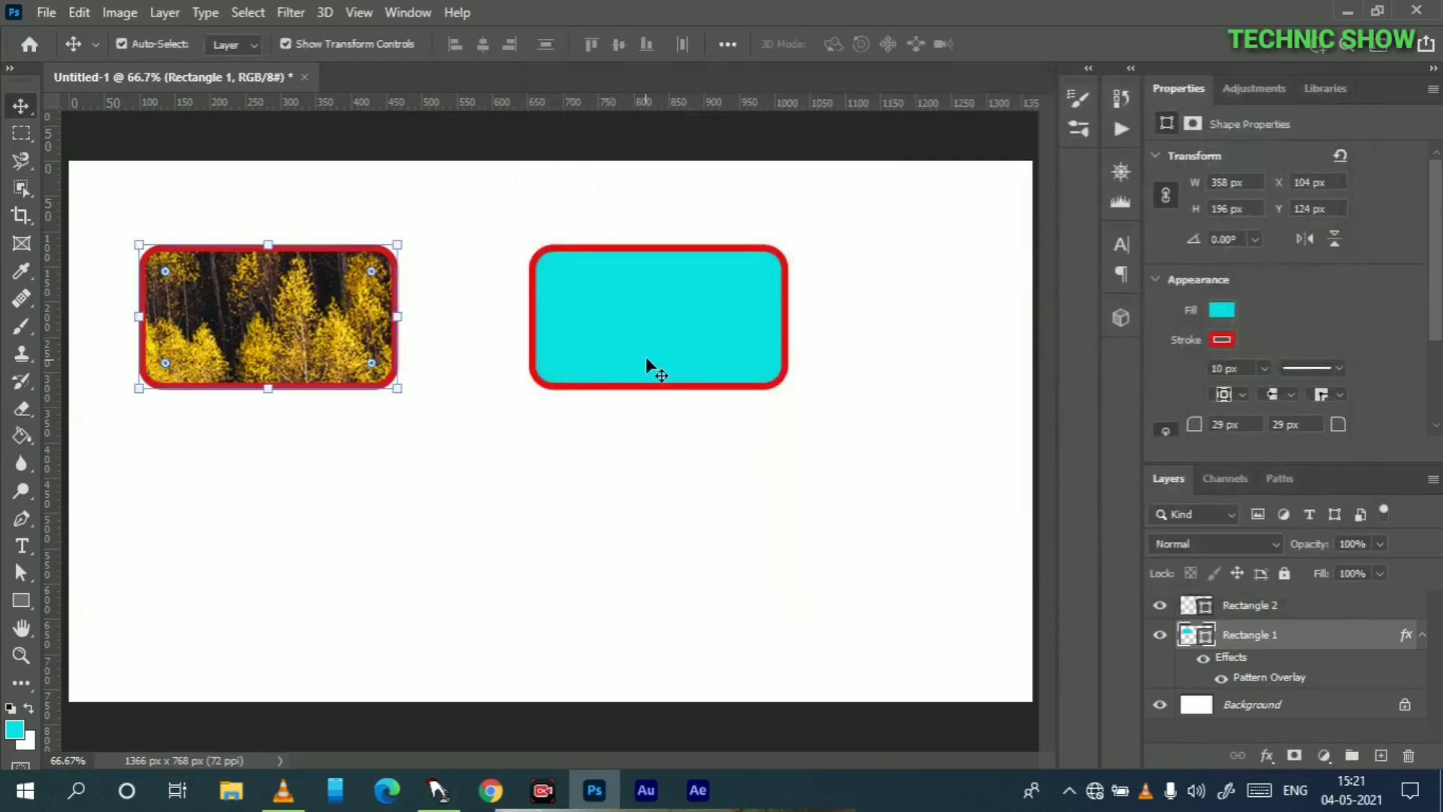
pyautogui.click(684, 329)
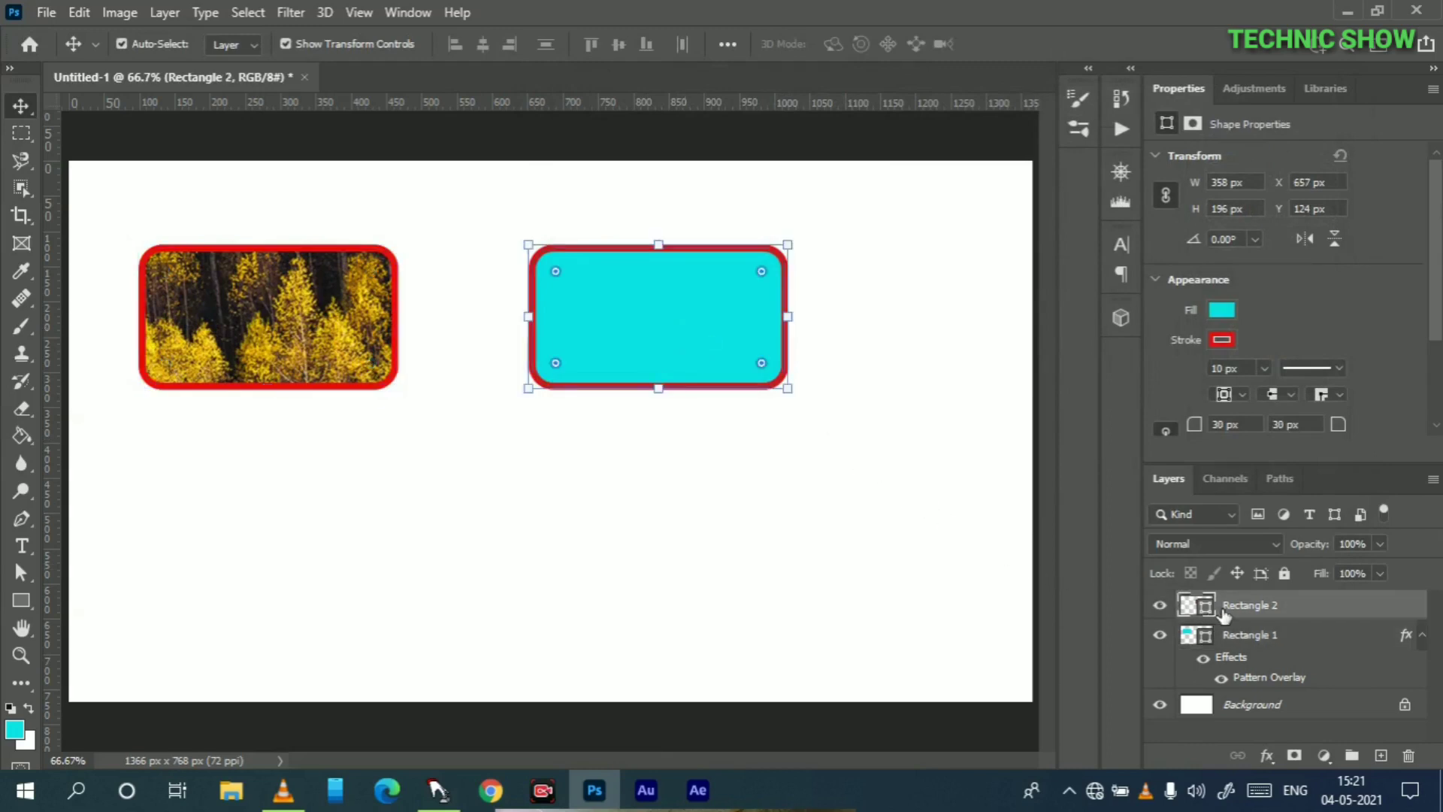
pyautogui.rightClick(1260, 610)
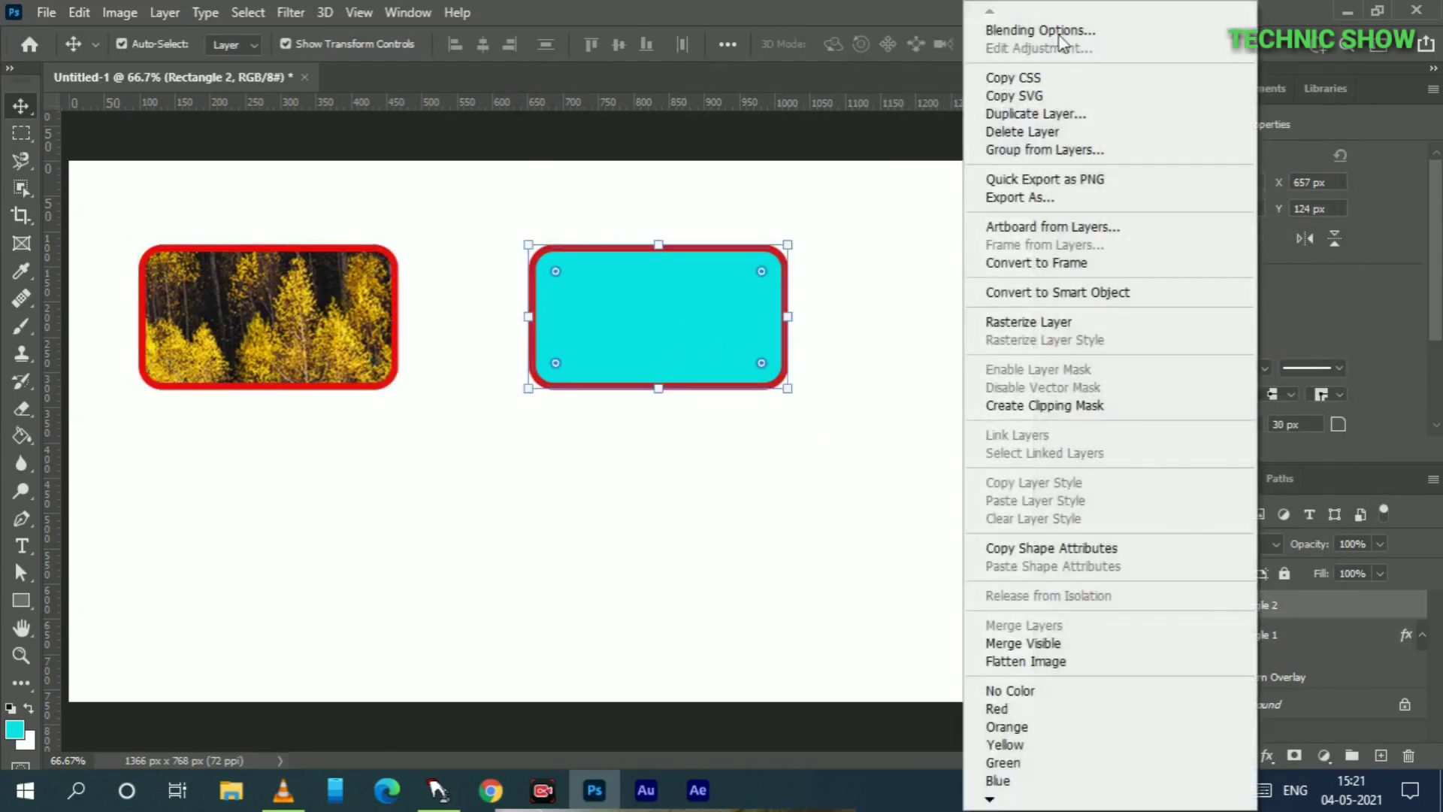
pyautogui.click(1054, 27)
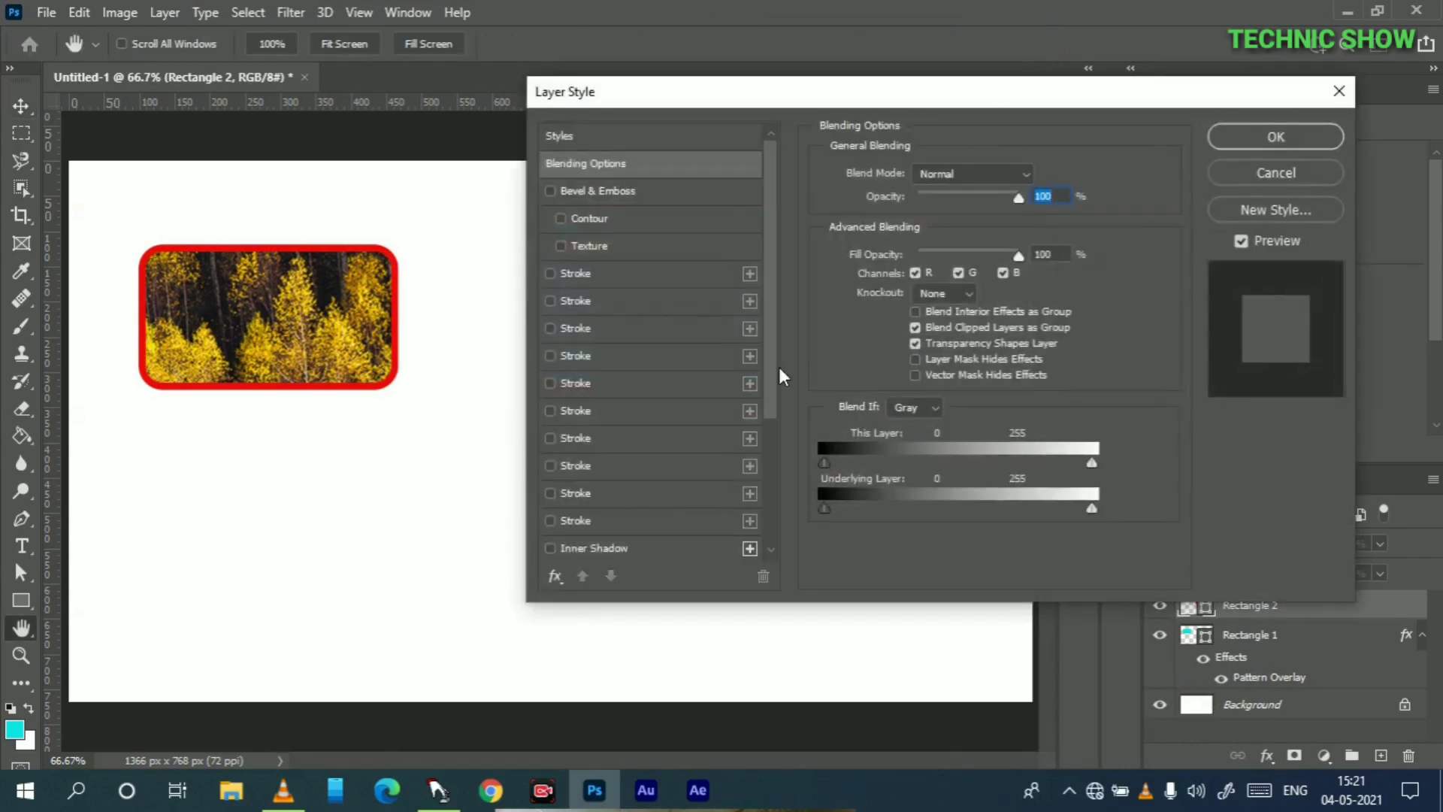
pyautogui.scroll(-1, 589, 523)
pyautogui.scroll(-3, 589, 523)
pyautogui.scroll(-2, 589, 523)
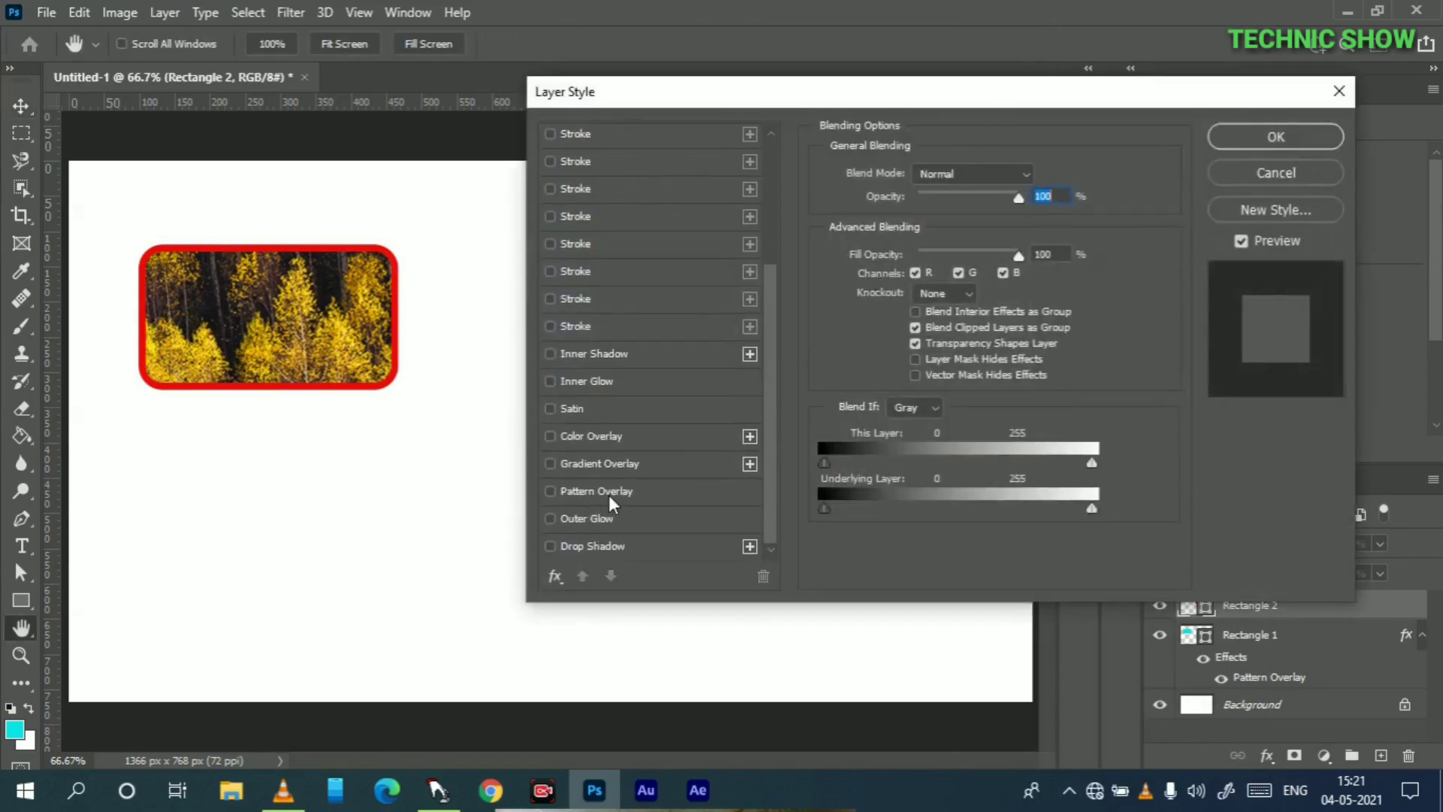
pyautogui.click(577, 491)
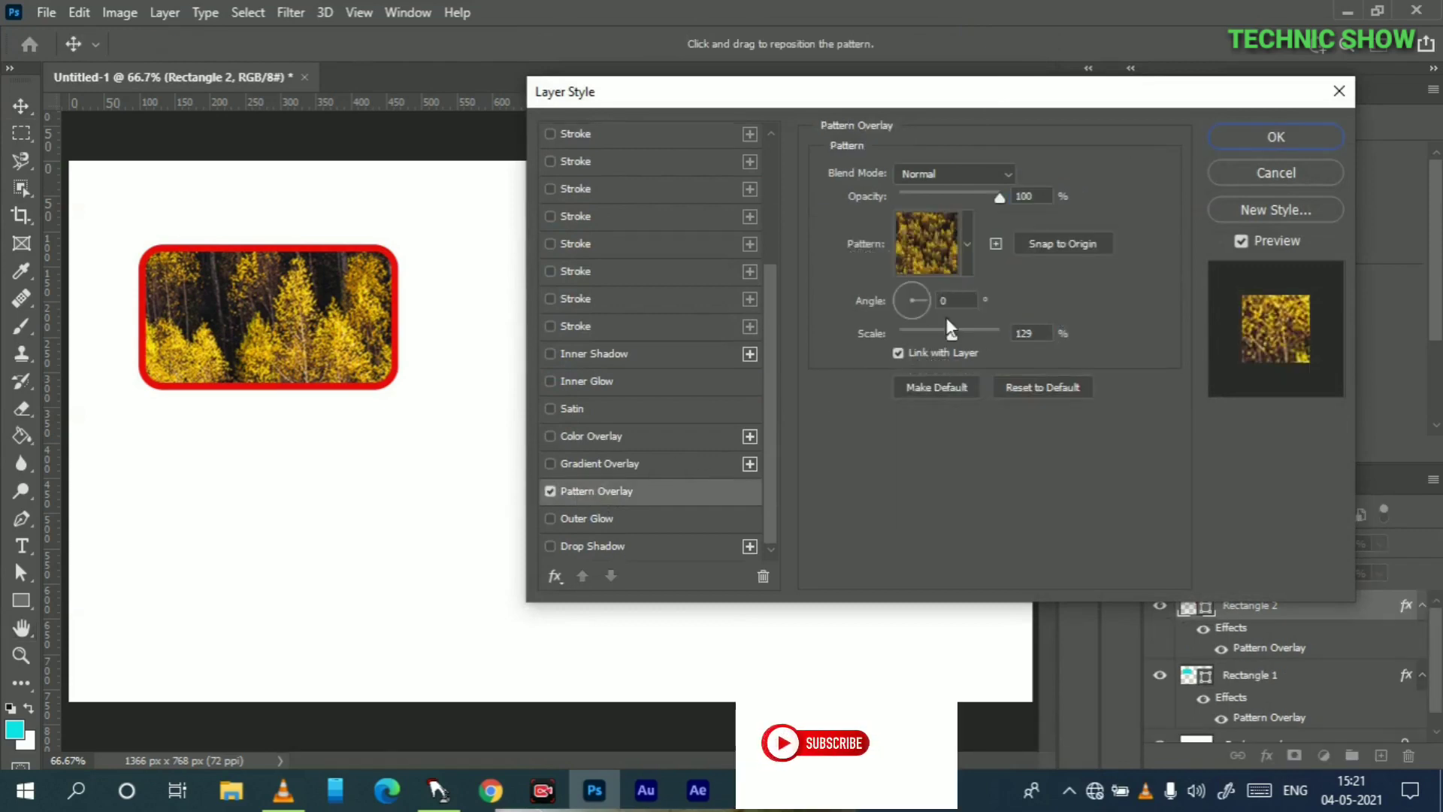
# Choose the dark green leaves pattern for Rectangle 2's overlay.
pyautogui.click(965, 248)
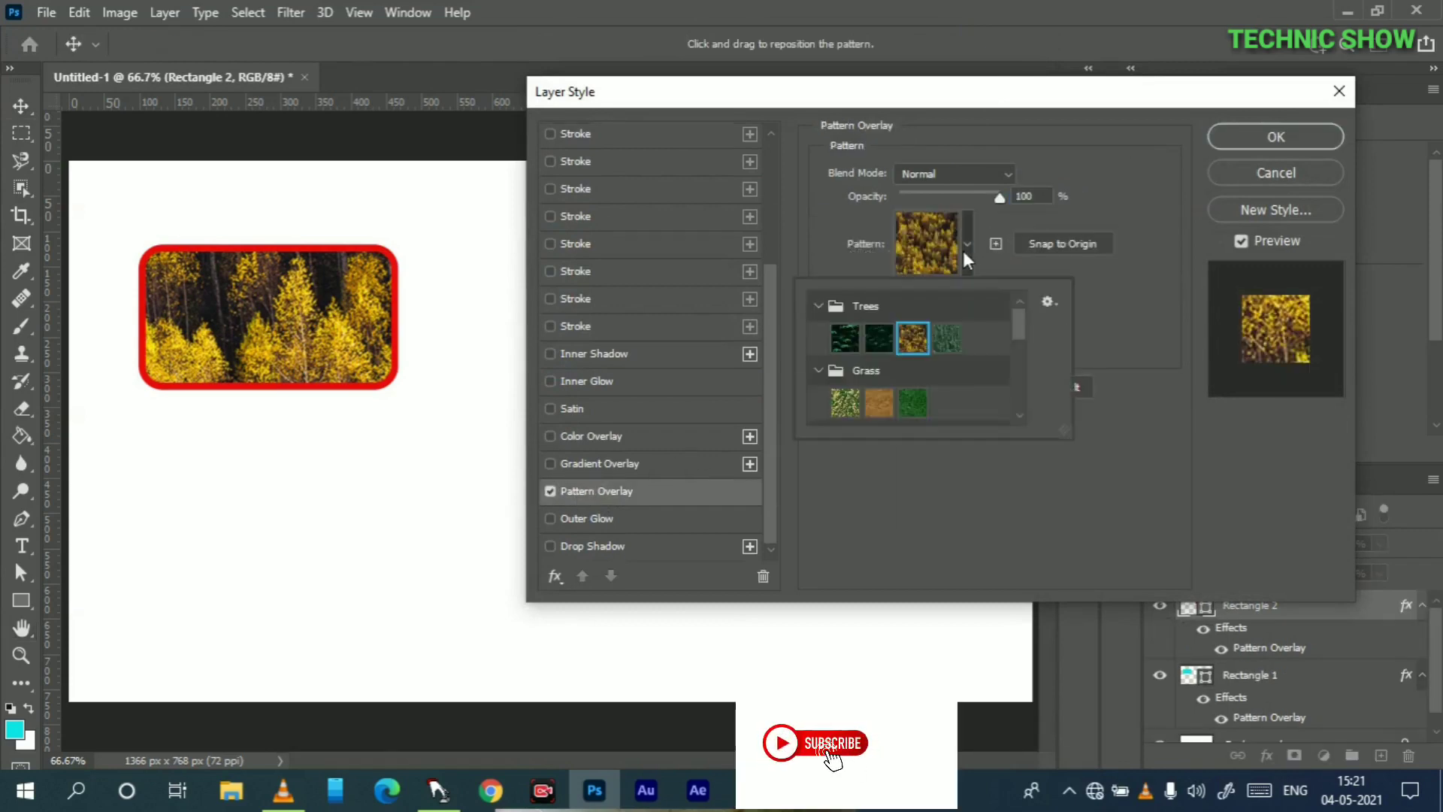
pyautogui.click(941, 340)
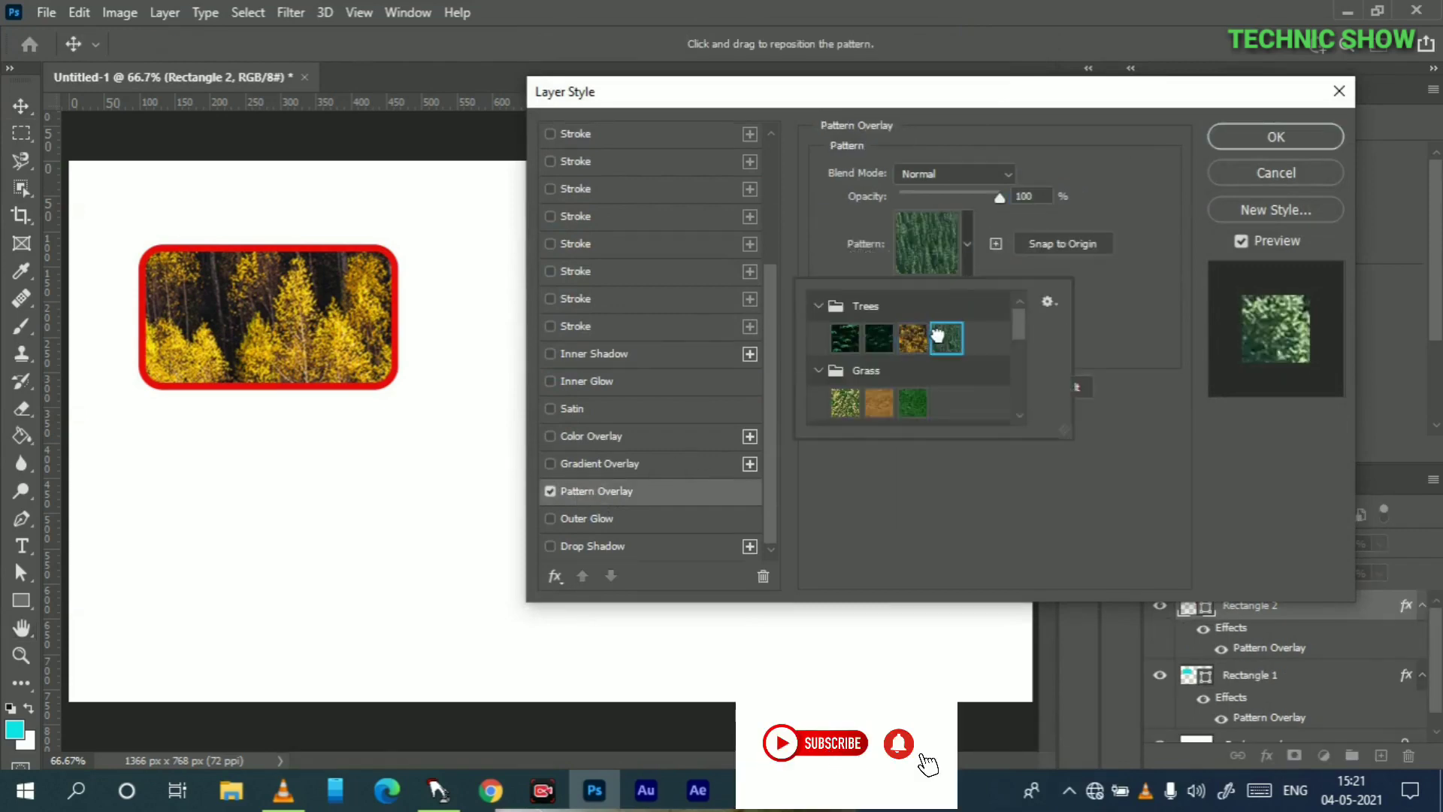
pyautogui.click(848, 343)
pyautogui.click(878, 339)
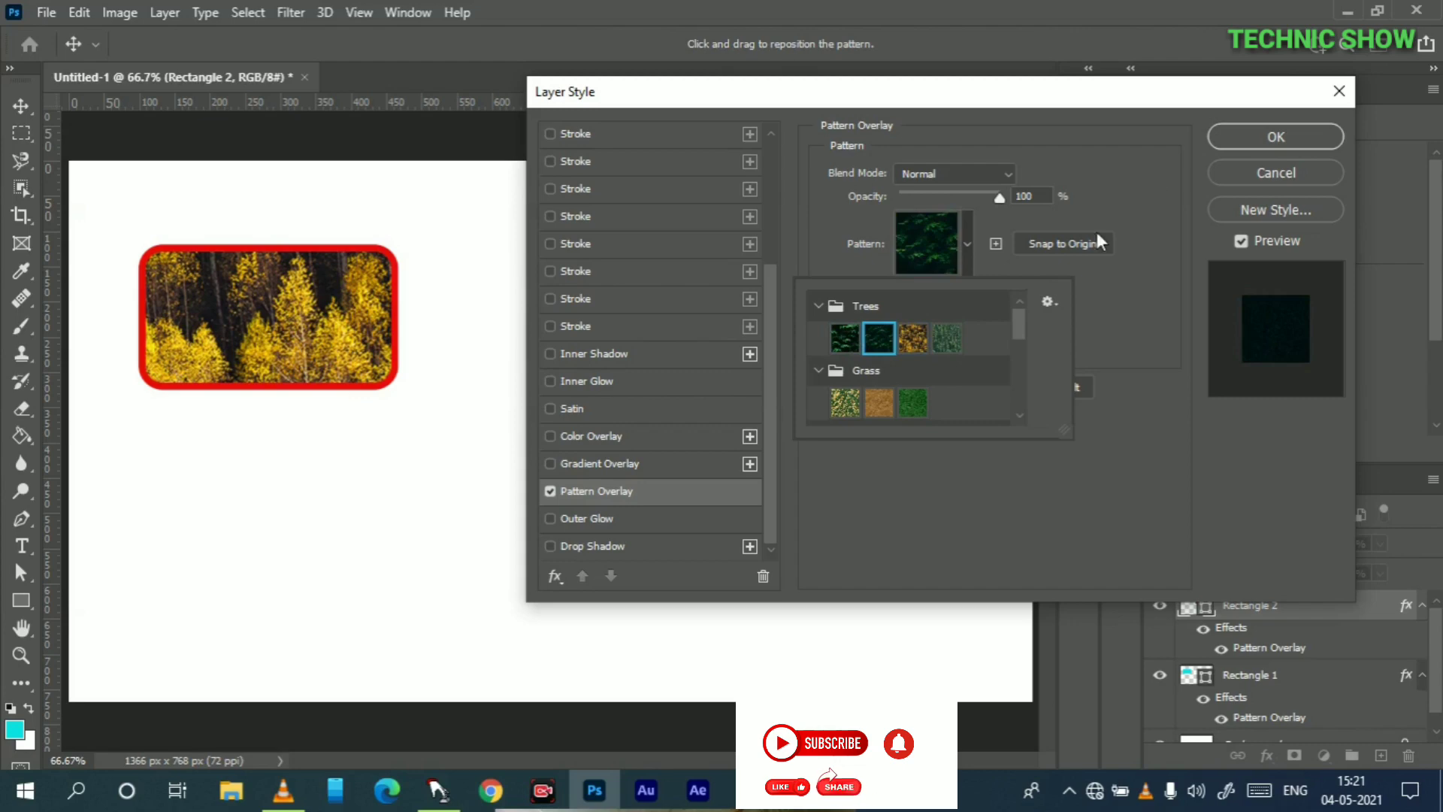
pyautogui.click(1135, 197)
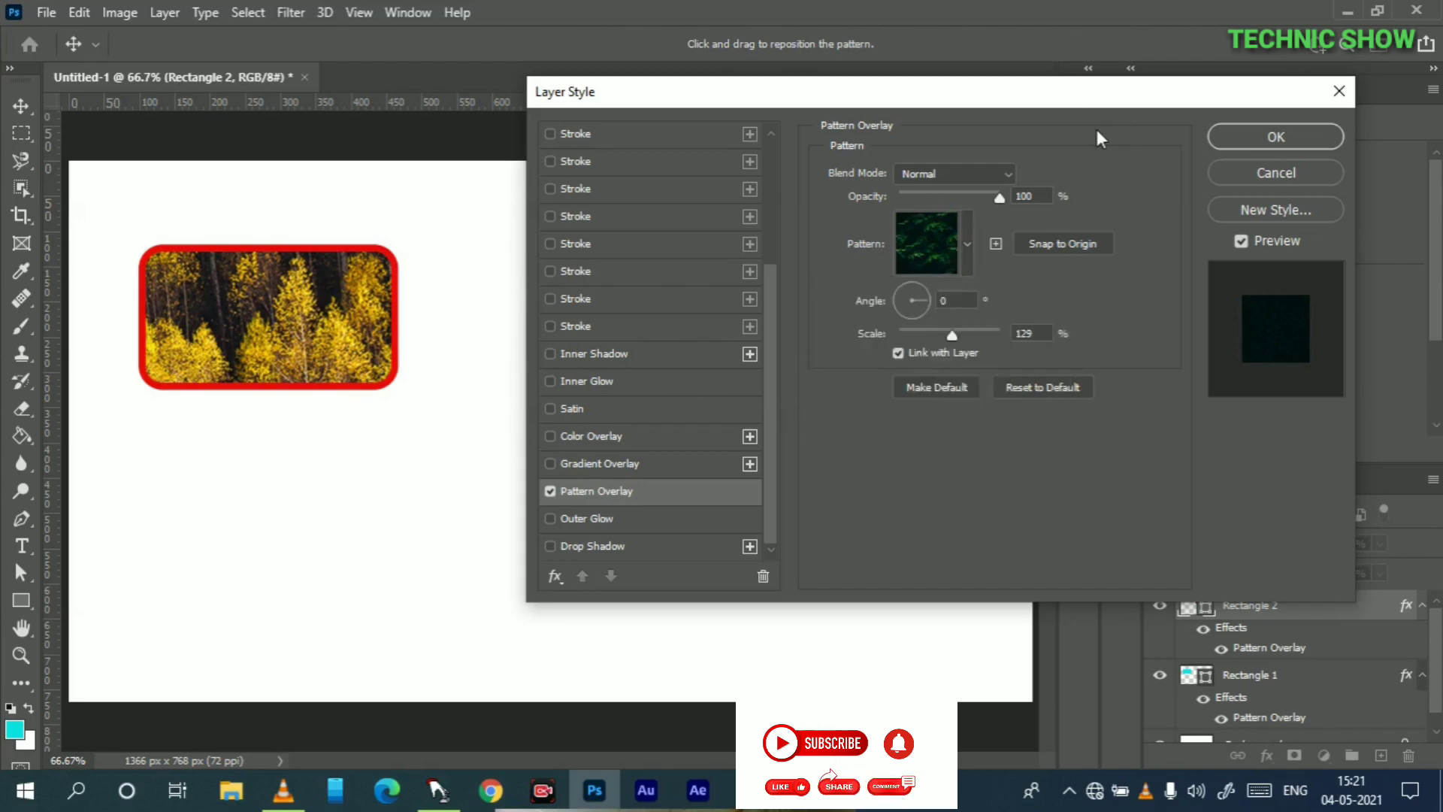
# Set the leaves pattern scale to 57% and apply the layer style.
pyautogui.moveTo(1085, 96)
pyautogui.mouseDown()
pyautogui.moveTo(1114, 286)
pyautogui.moveTo(1113, 450)
pyautogui.mouseUp()
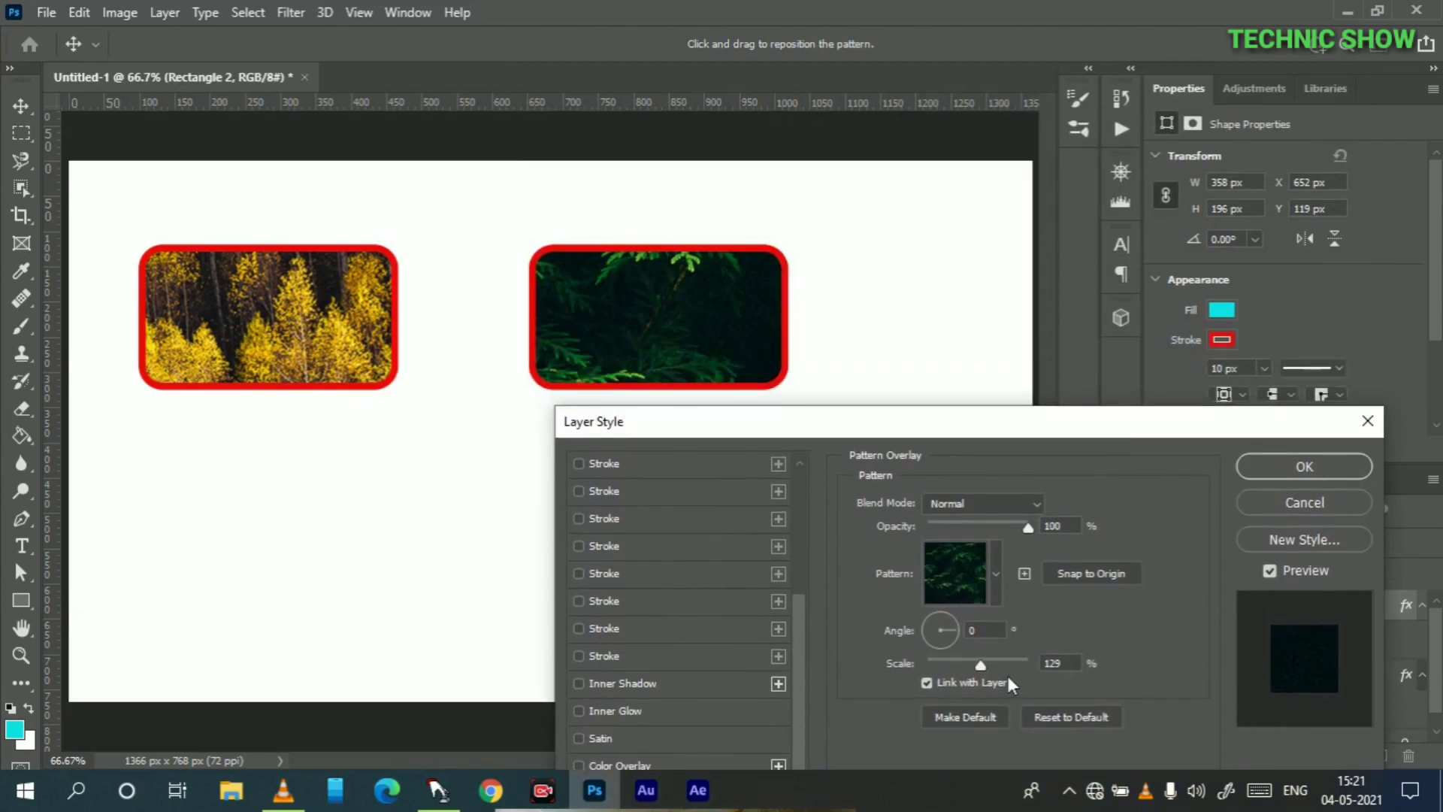
pyautogui.click(973, 666)
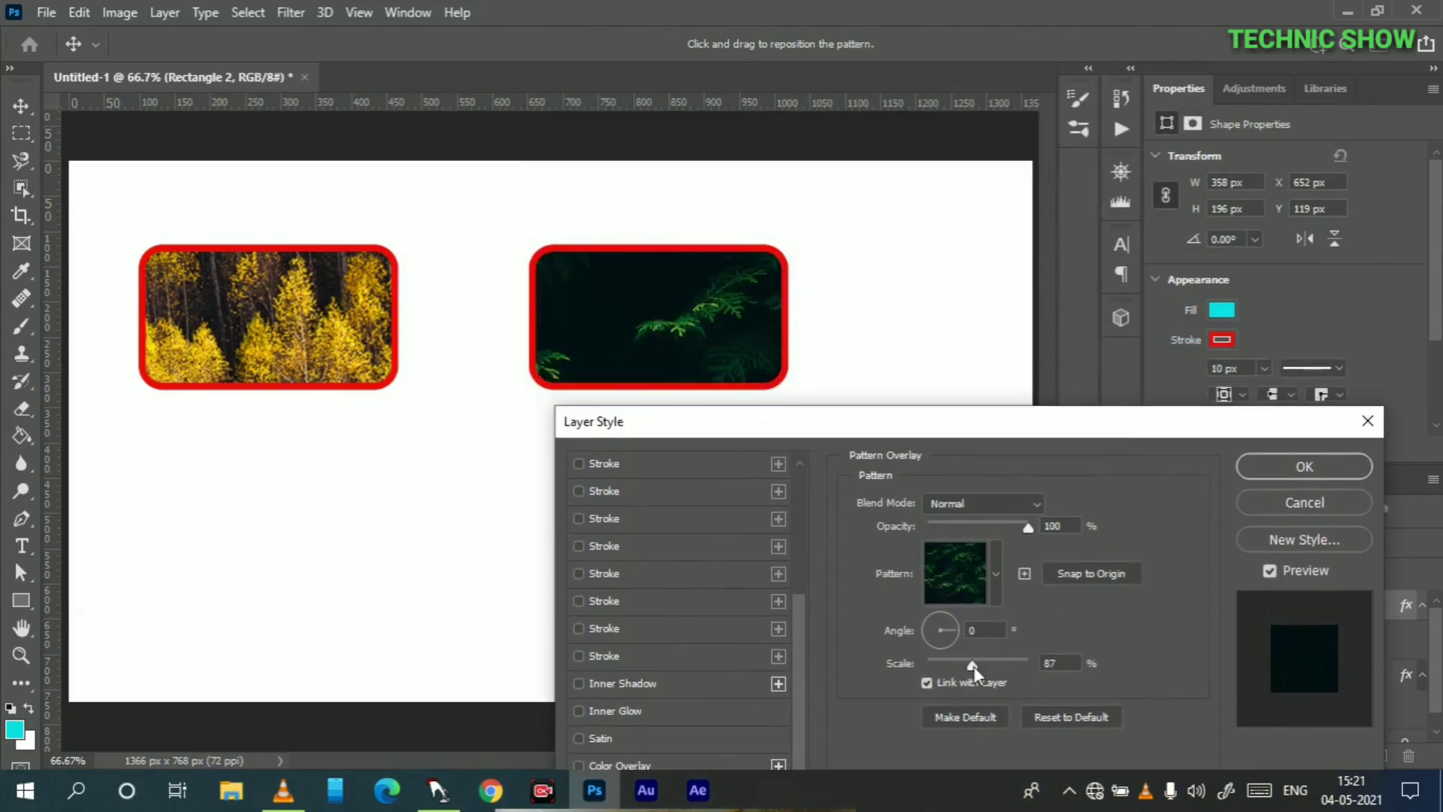
pyautogui.moveTo(973, 666); pyautogui.dragTo(958, 671)
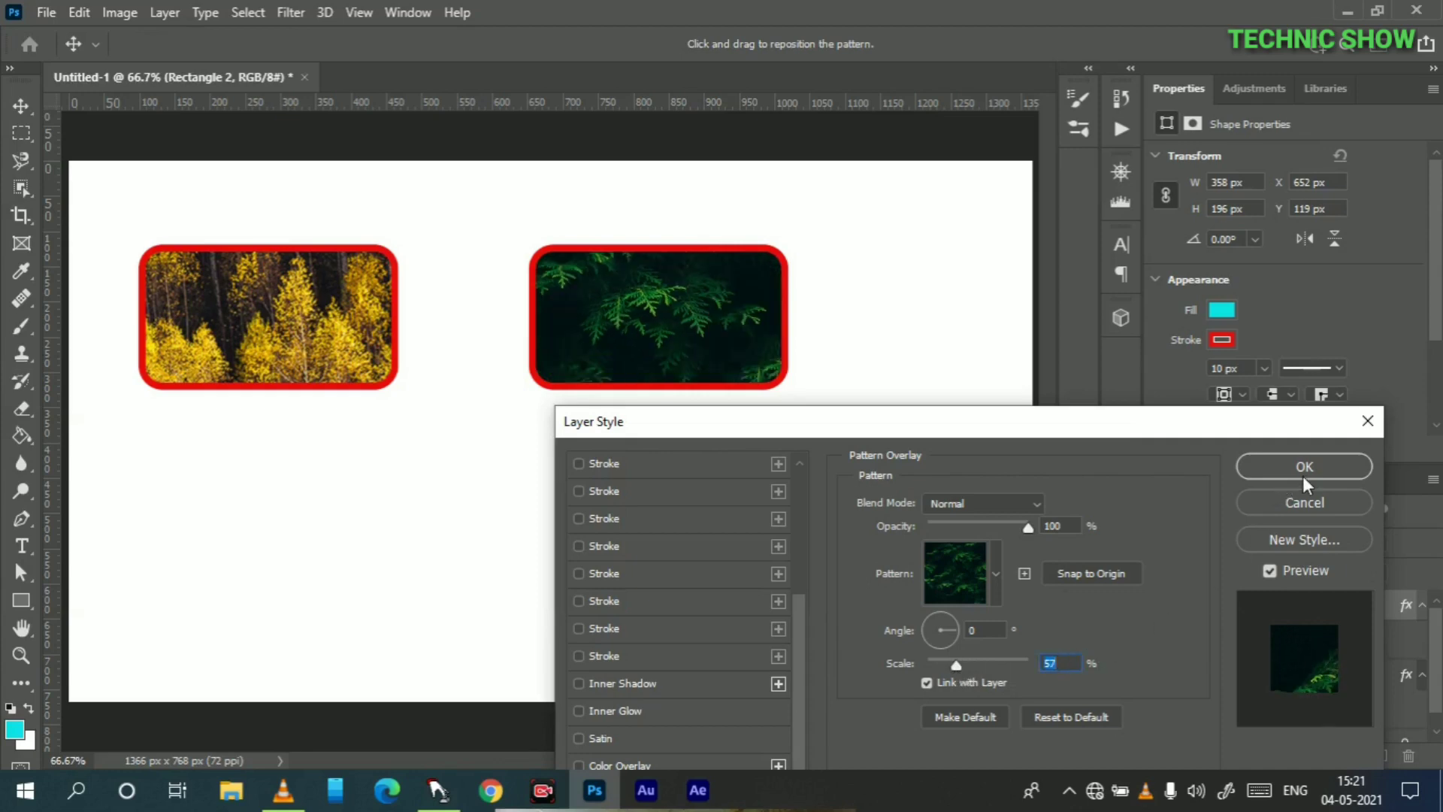
pyautogui.click(1270, 468)
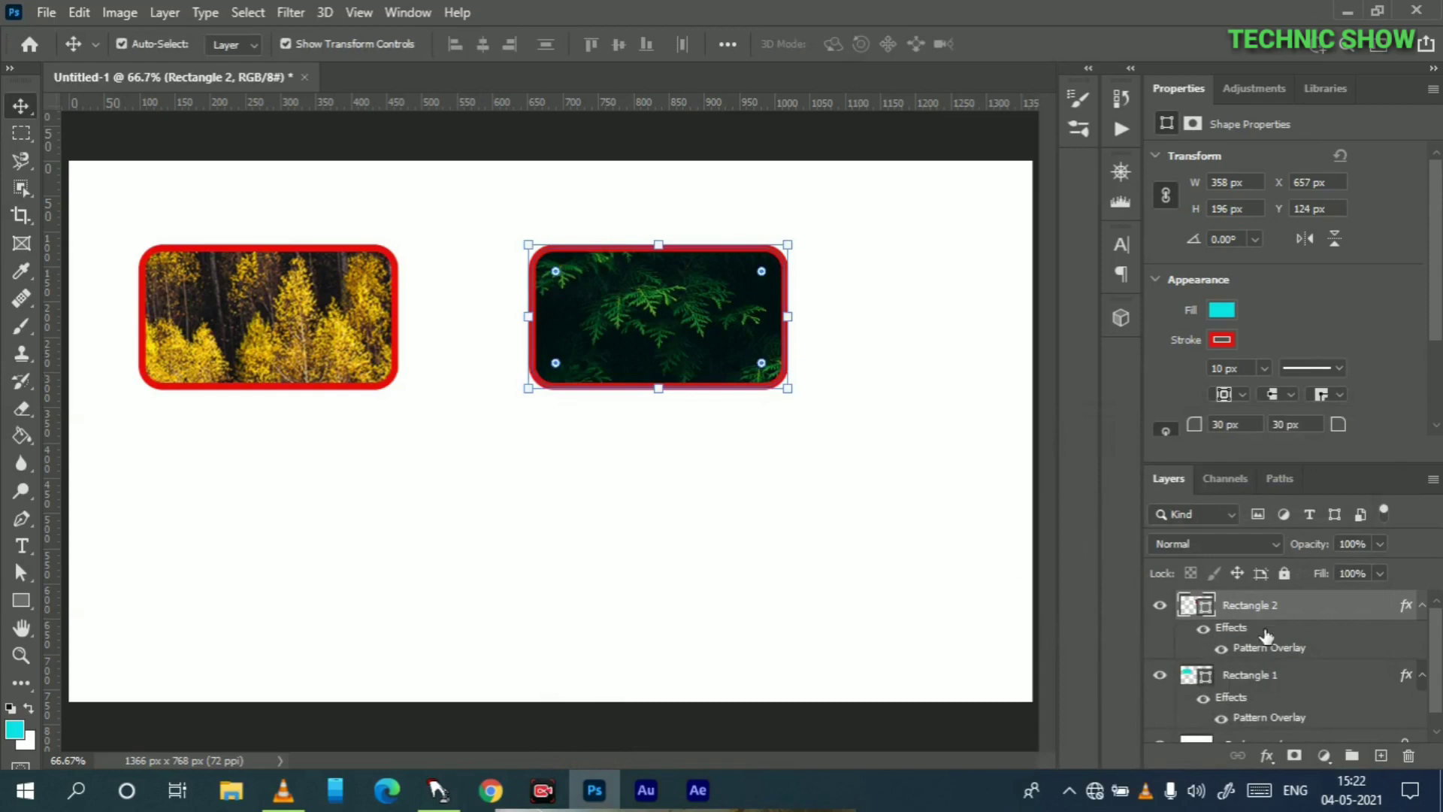
# Select Rectangle 1 together with Rectangle 2 and merge them into one layer with Ctrl+E.
pyautogui.press('ctrl')
pyautogui.keyDown('ctrl'); pyautogui.click(1291, 674); pyautogui.keyUp('ctrl')
pyautogui.scroll(-1, 1291, 678)
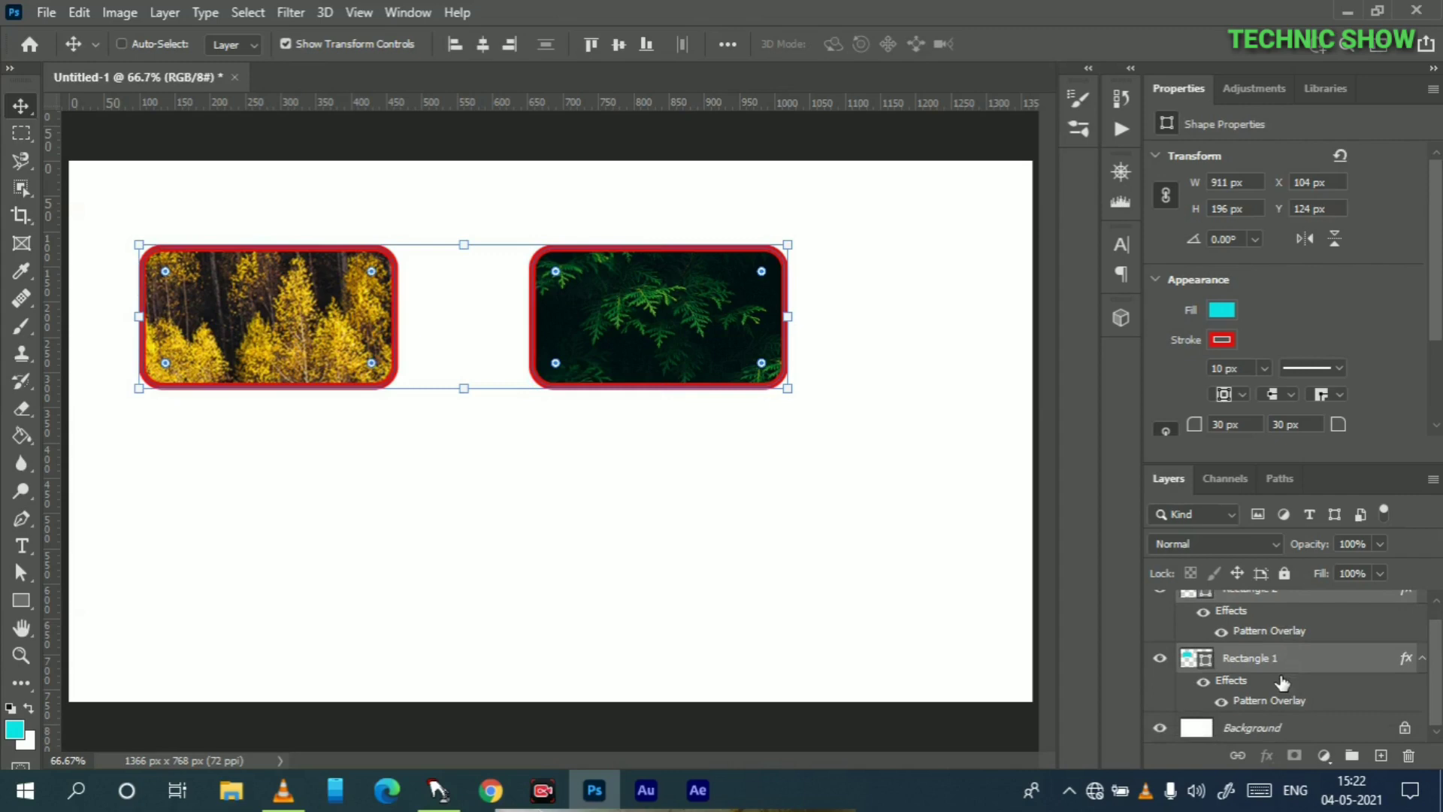
pyautogui.hotkey('ctrl', 'e')
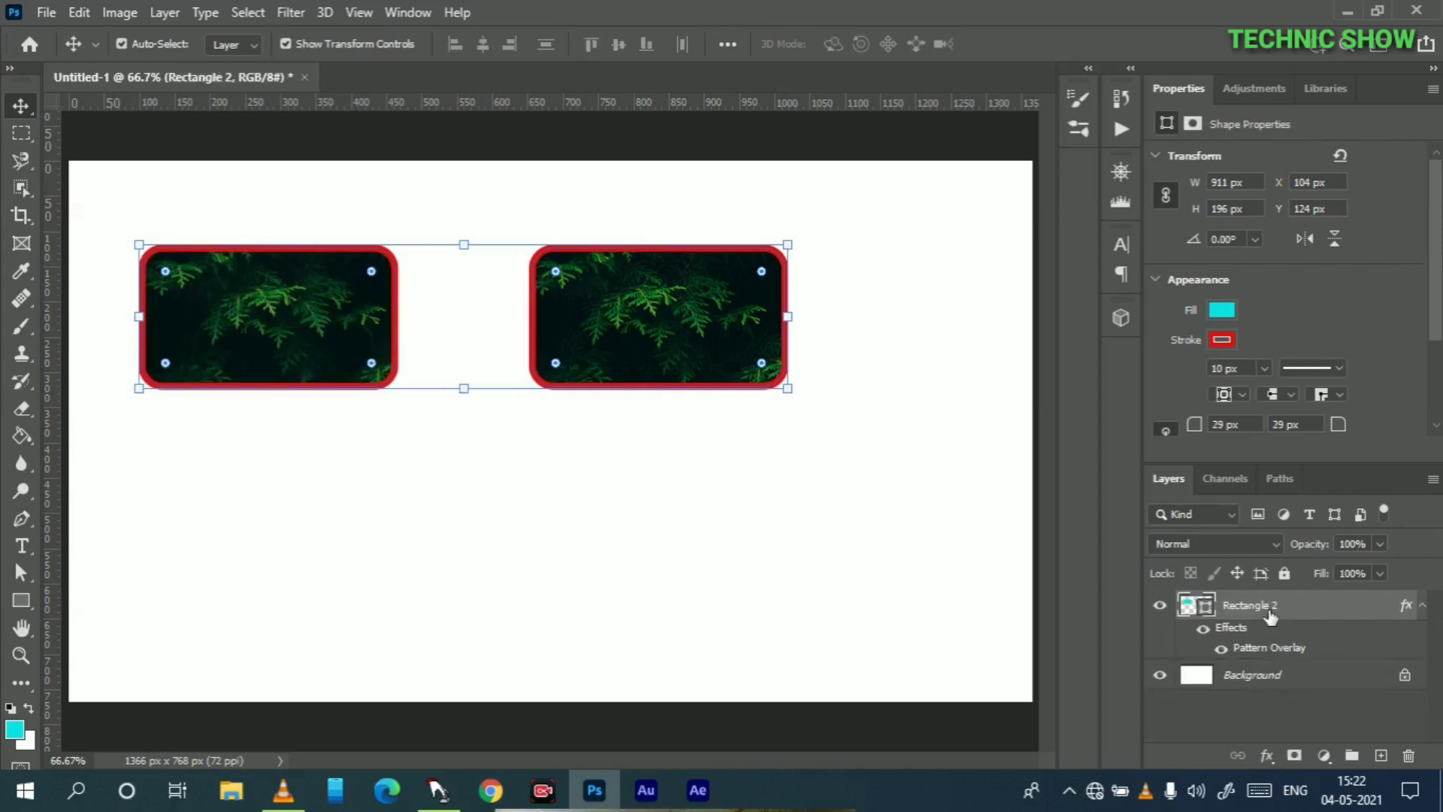
pyautogui.click(699, 518)
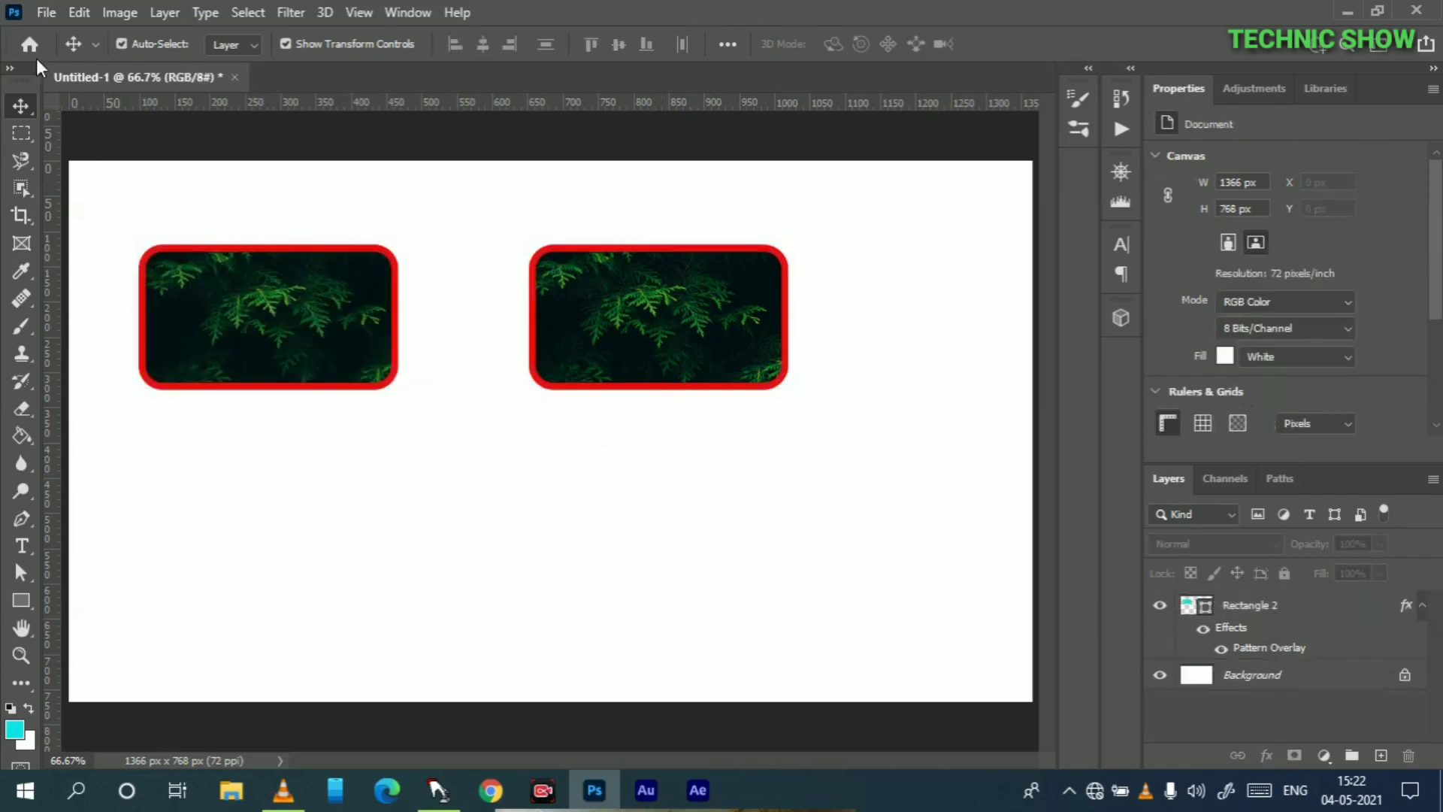
pyautogui.click(34, 10)
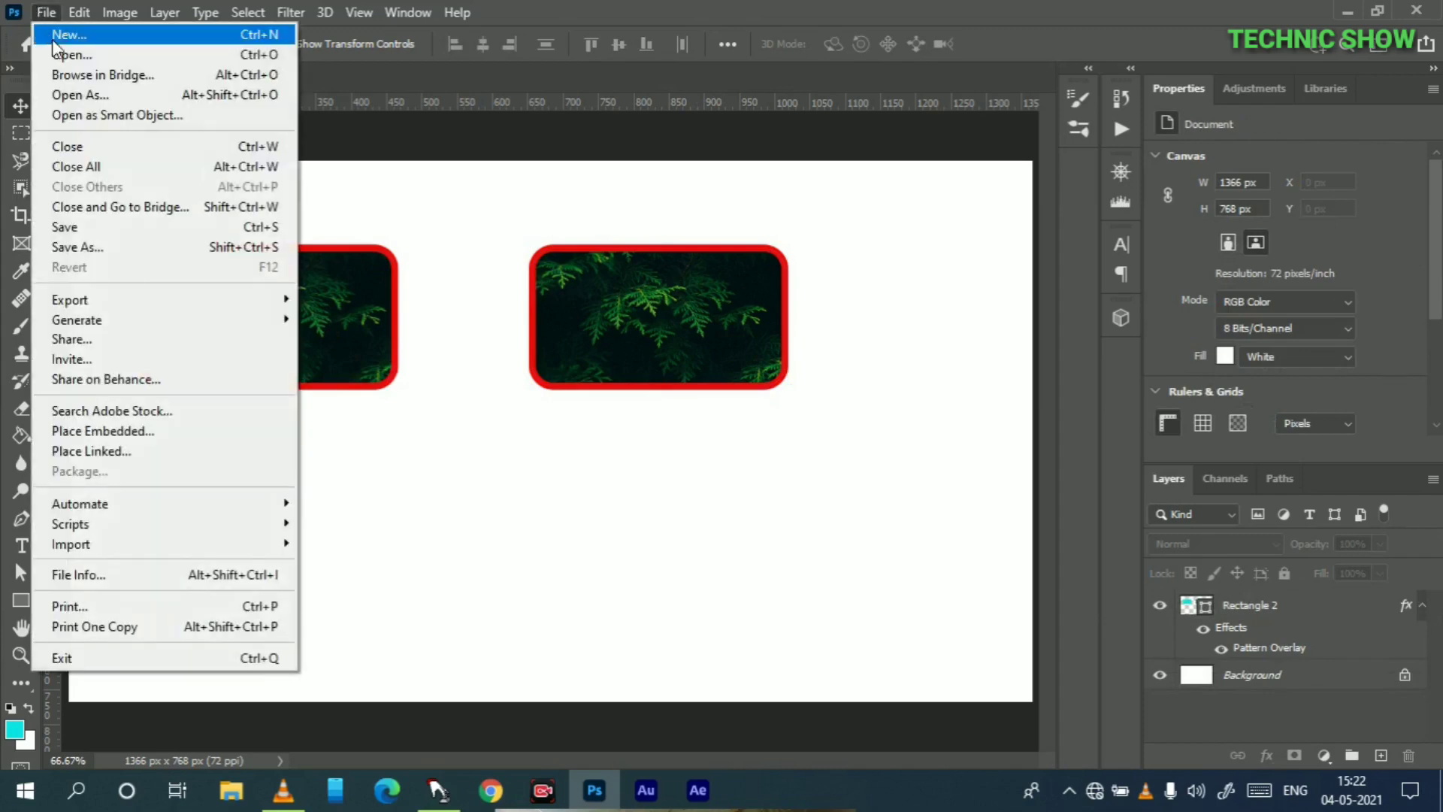
# Save the design as PNG file Untitled-1 on the Desktop, accepting the PNG options.
pyautogui.click(84, 225)
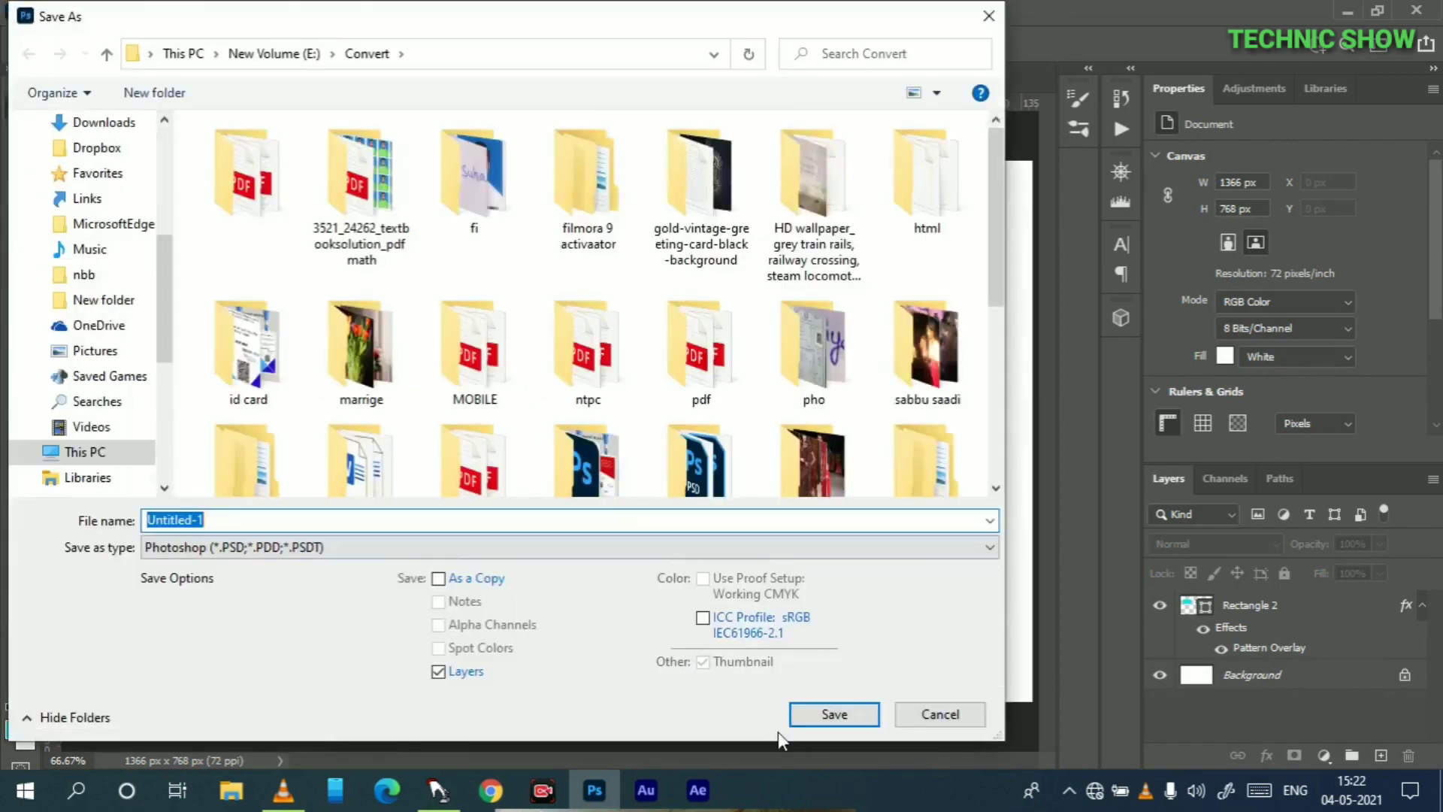
pyautogui.click(477, 547)
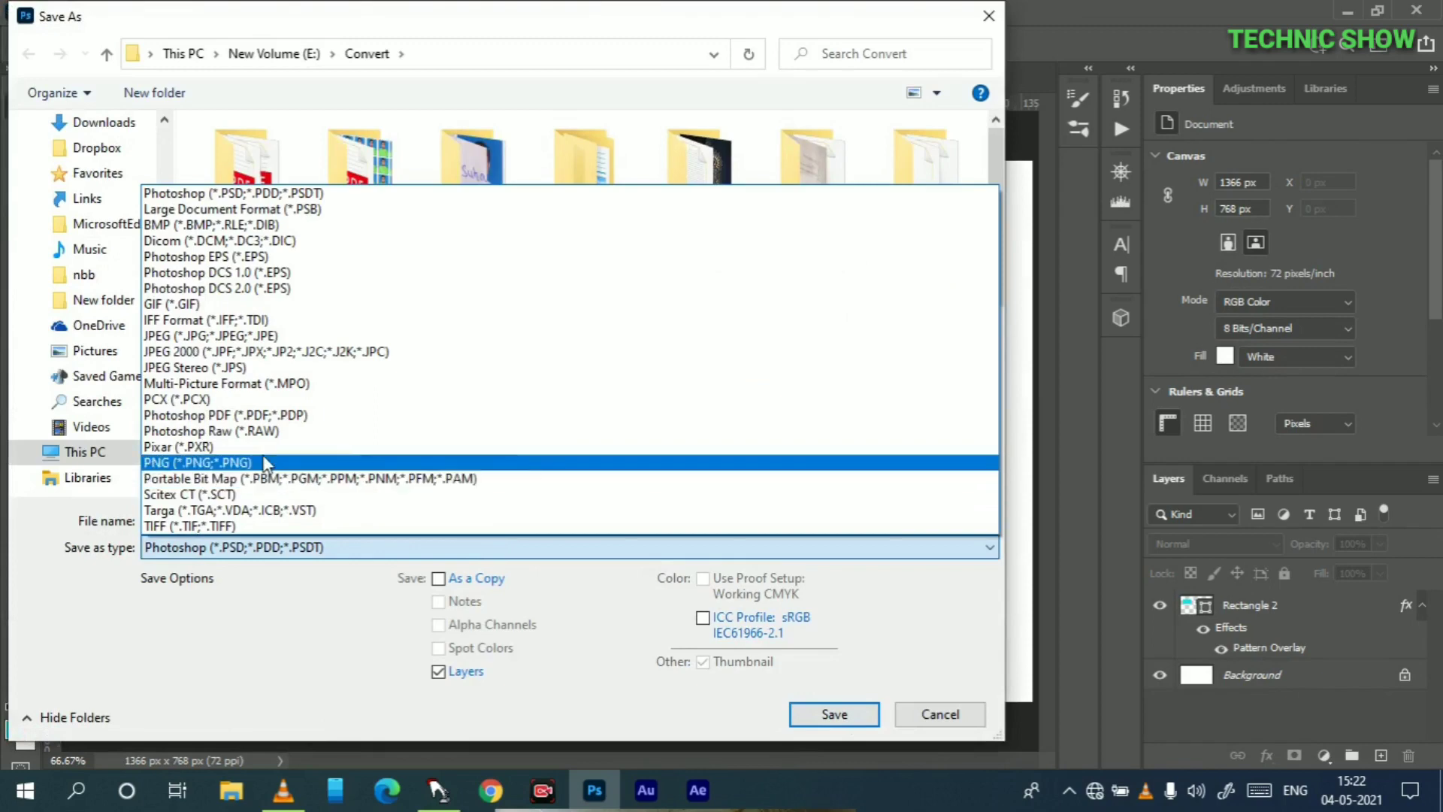
pyautogui.click(264, 462)
pyautogui.scroll(-3, 286, 376)
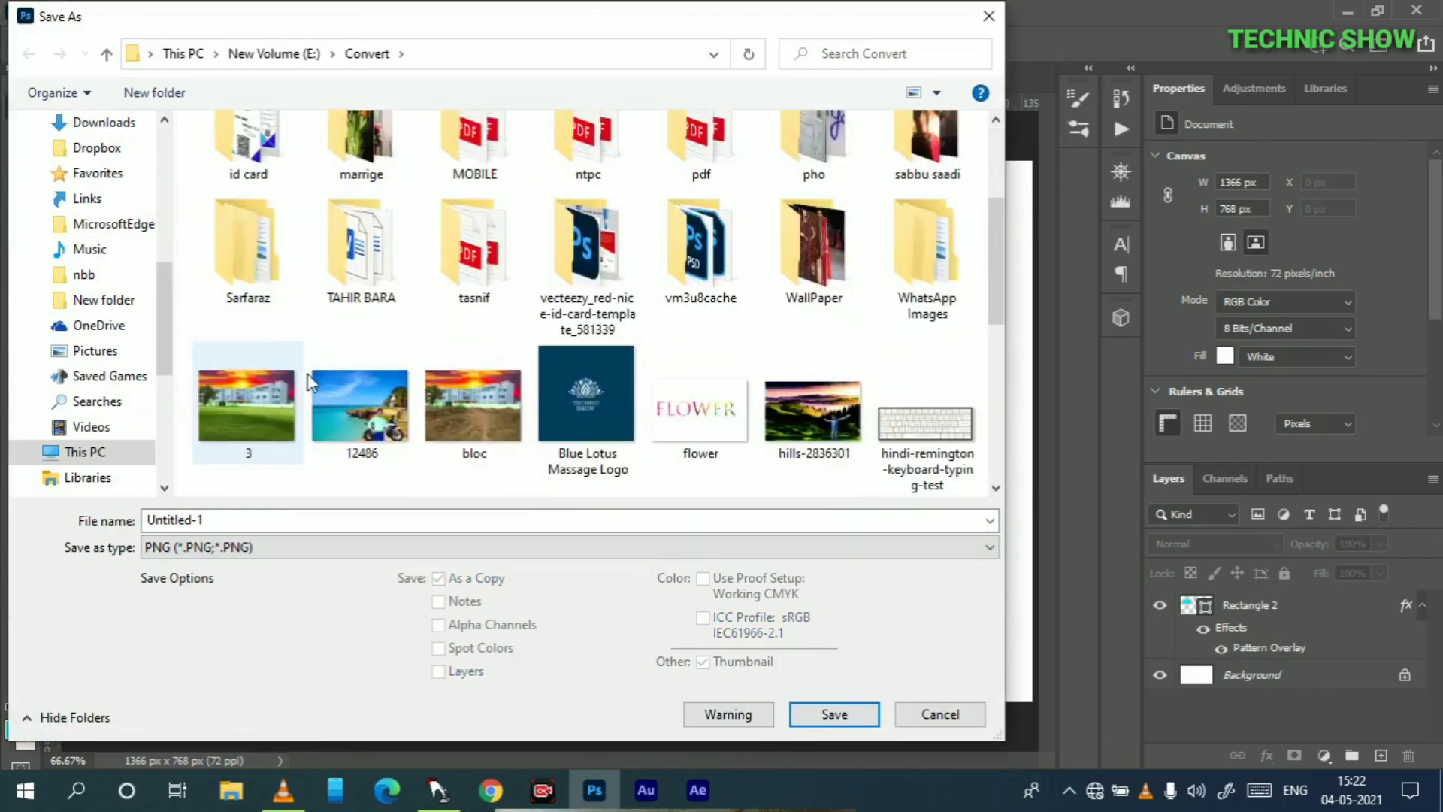
pyautogui.scroll(5, 83, 196)
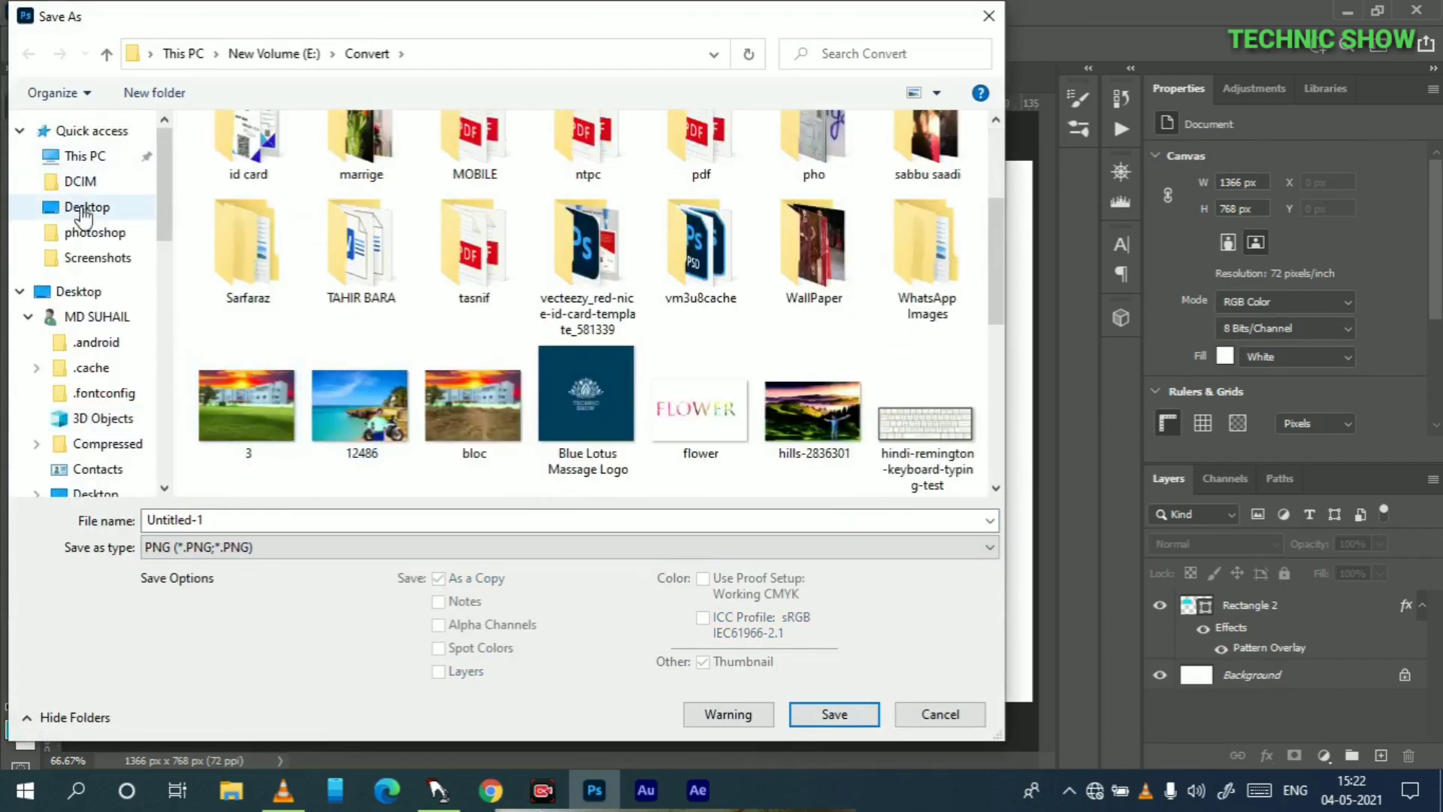
pyautogui.click(86, 208)
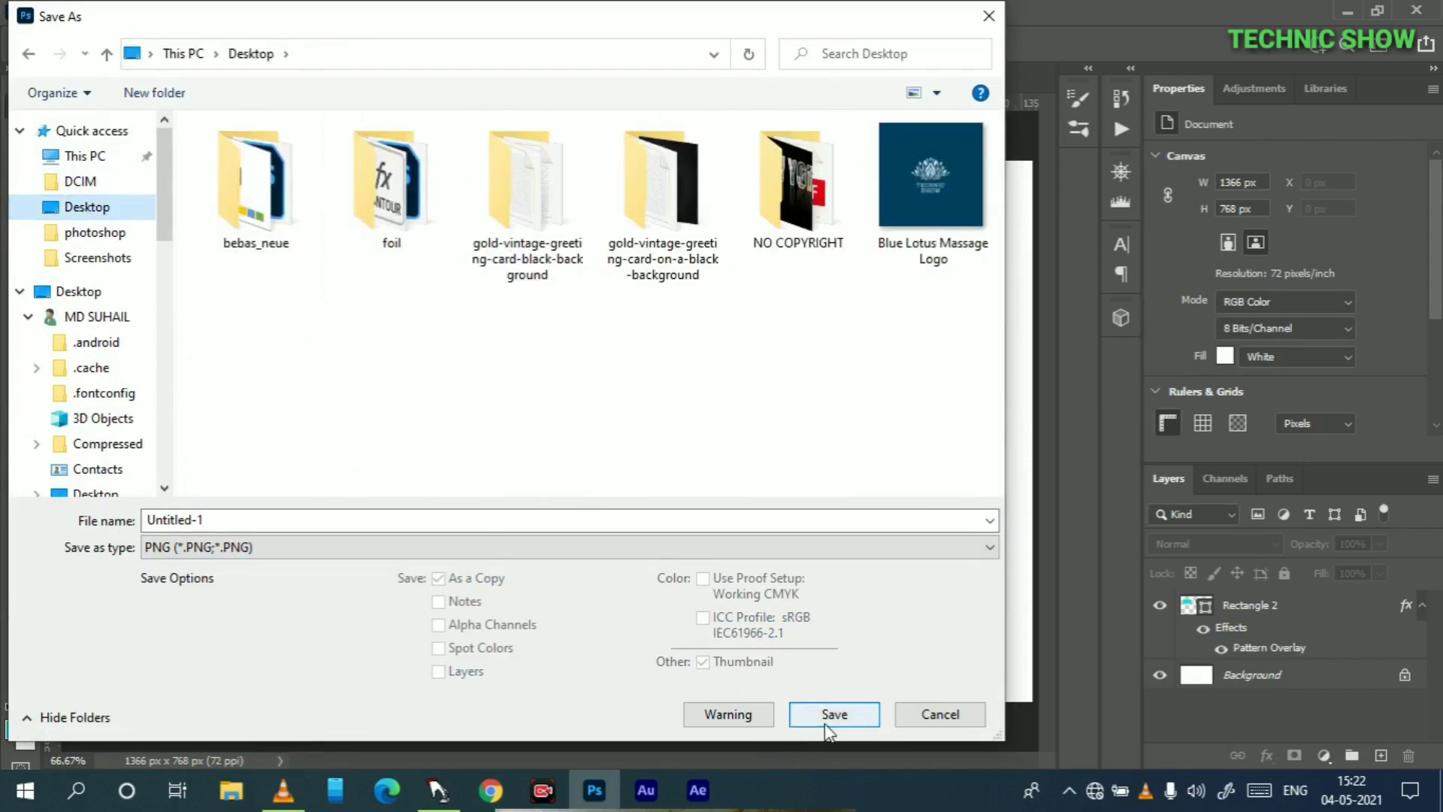
pyautogui.click(824, 720)
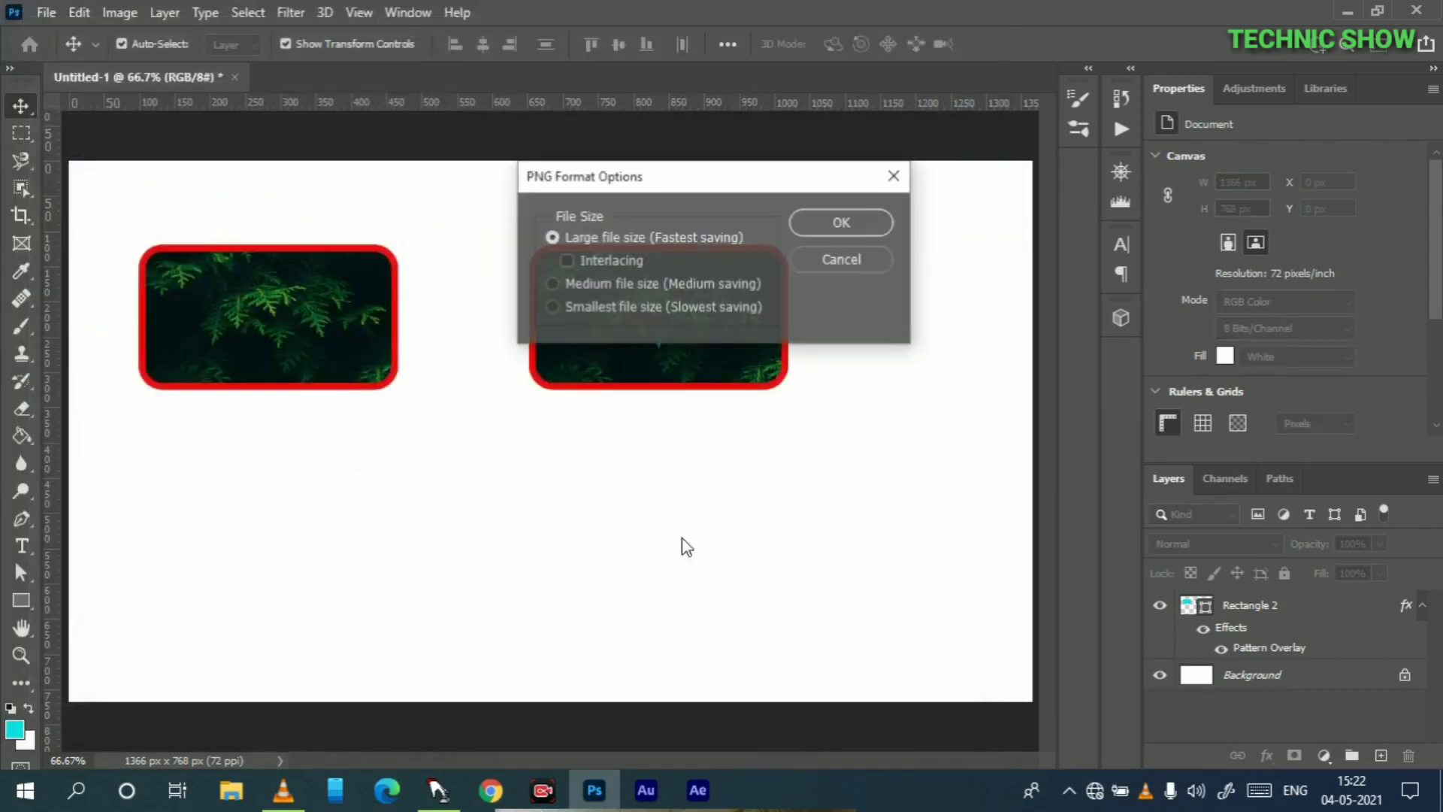
pyautogui.click(840, 218)
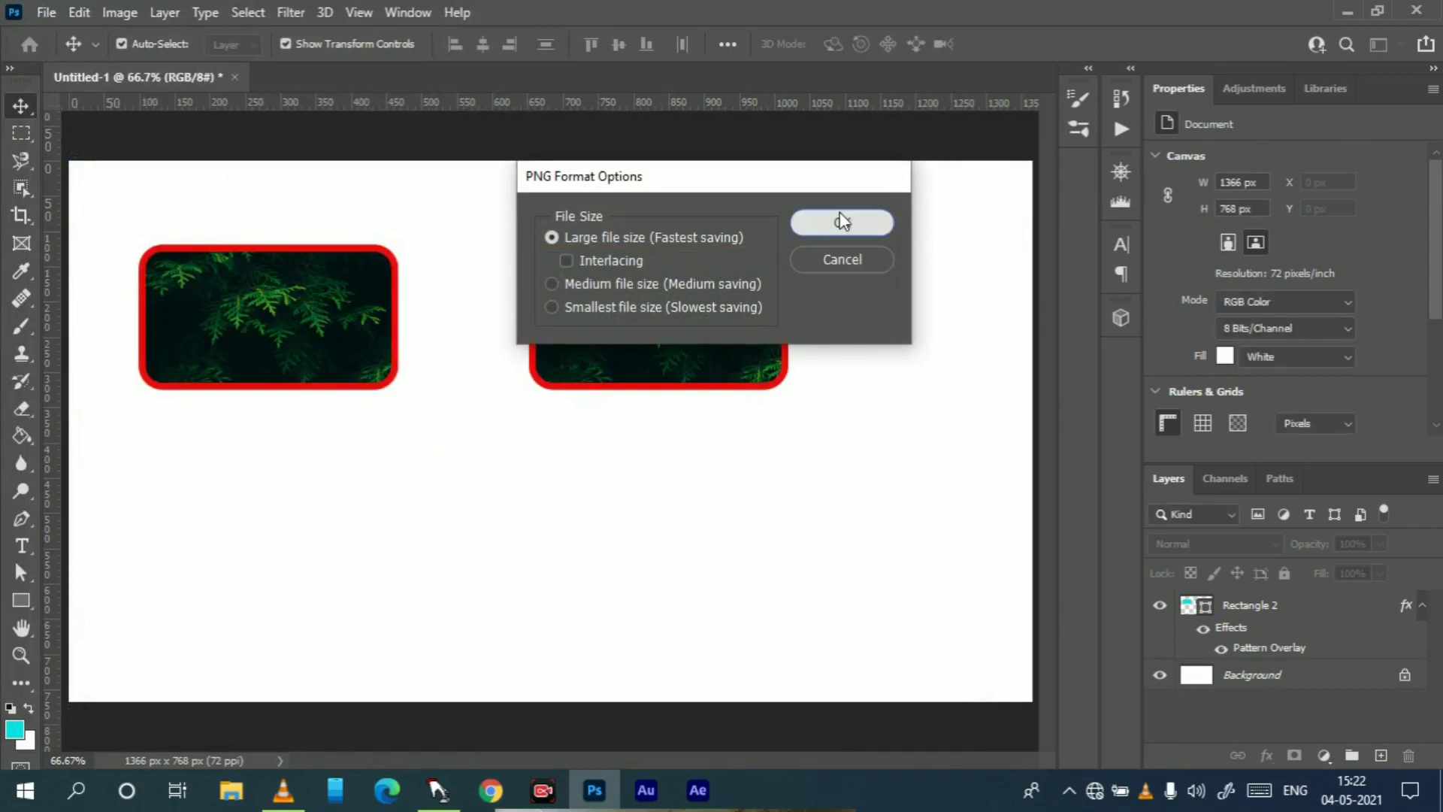